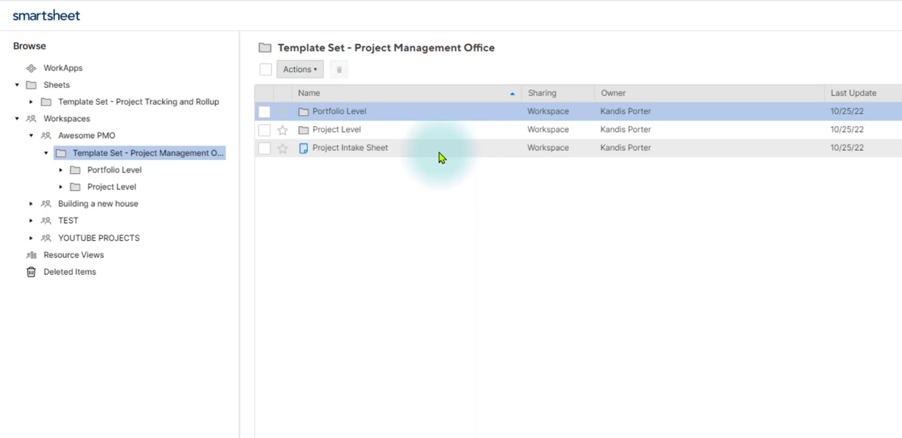
- Open the Project Intake Sheet and bring up the column properties of its Project Category column
{"action": "left_click", "coordinate": [367, 153]}
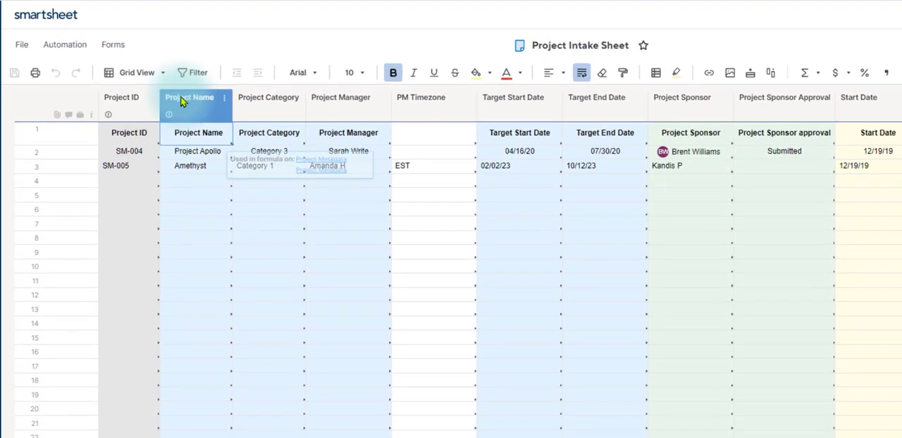
{"action": "right_click", "coordinate": [252, 109]}
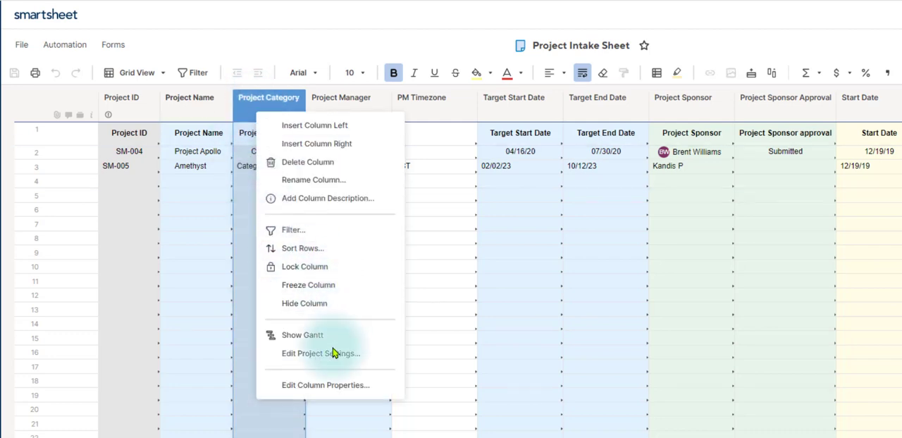
{"action": "left_click", "coordinate": [330, 386]}
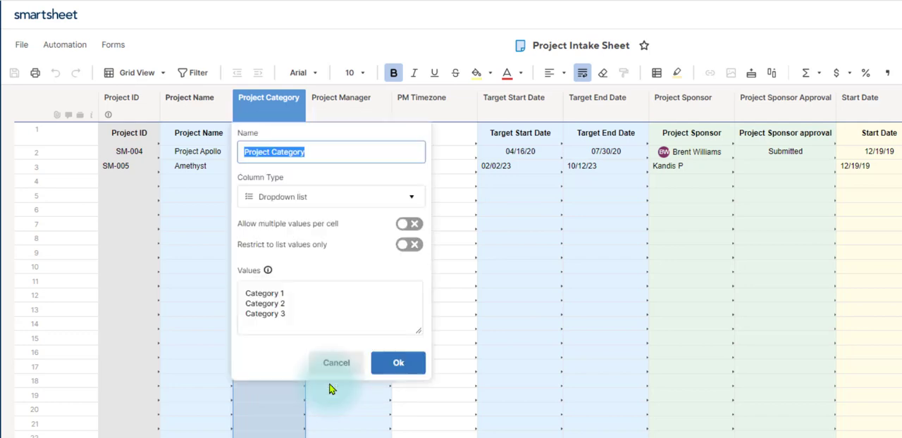
- Replace the Project Category column's dropdown values with IT Project, HR Project and Finance Project
{"action": "left_click", "coordinate": [320, 318]}
{"action": "key", "text": "ctrl+a"}
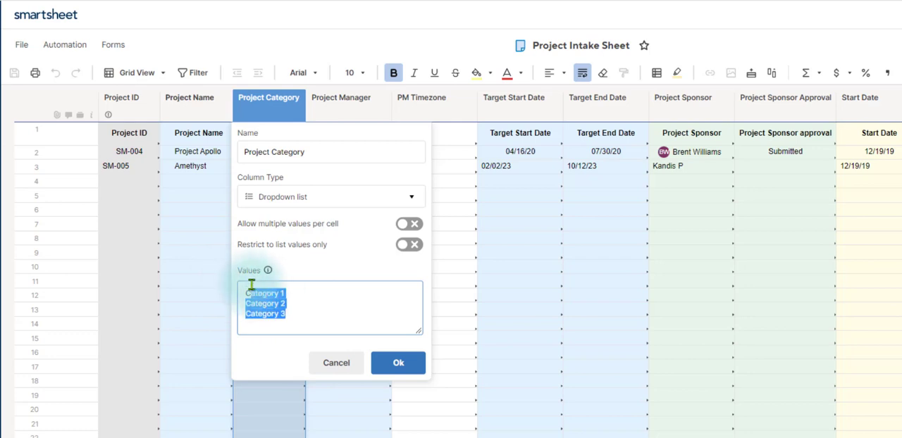
{"action": "left_click", "coordinate": [336, 303]}
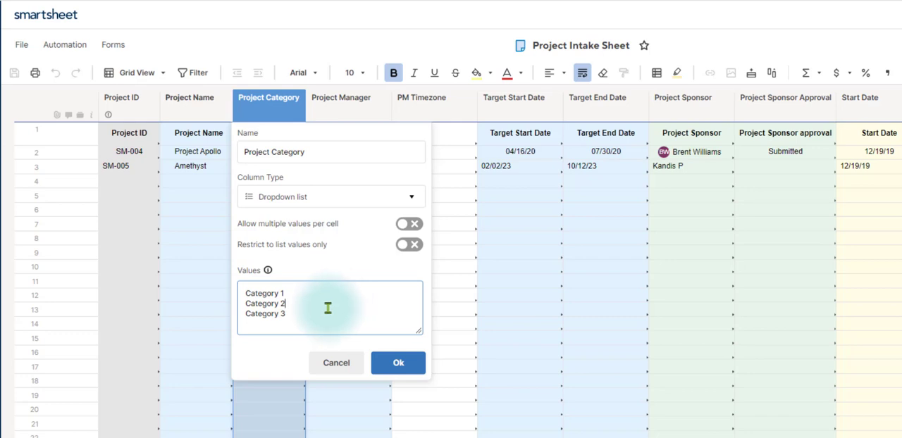
{"action": "left_click_drag", "start_coordinate": [319, 311], "coordinate": [237, 277]}
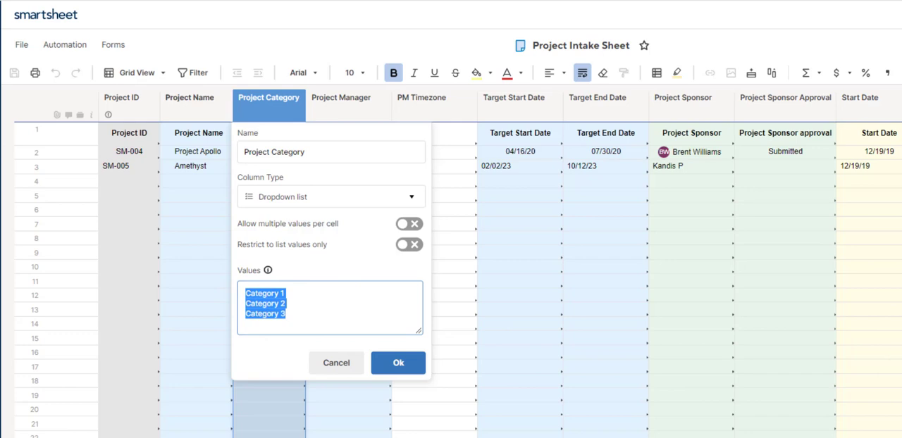
{"action": "type", "text": "IT Project"}
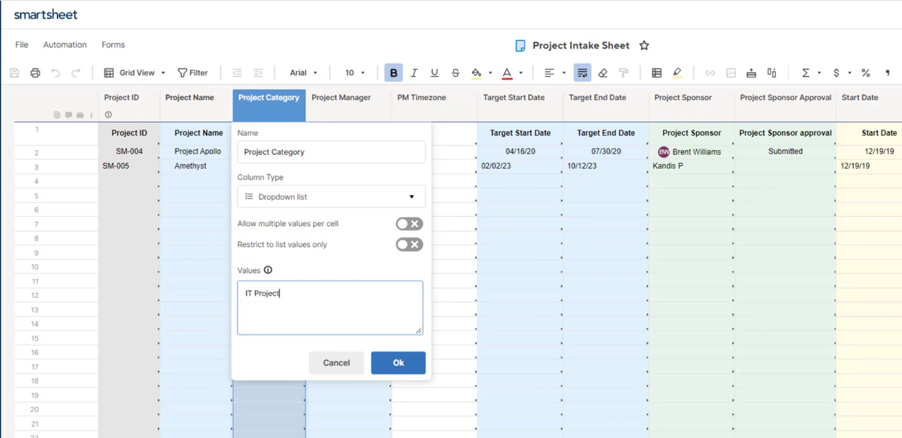
{"action": "key", "text": "Return"}
{"action": "type", "text": "HR Proje"}
{"action": "type", "text": "ct "}
{"action": "type", "text": "Finance P"}
{"action": "type", "text": "roject"}
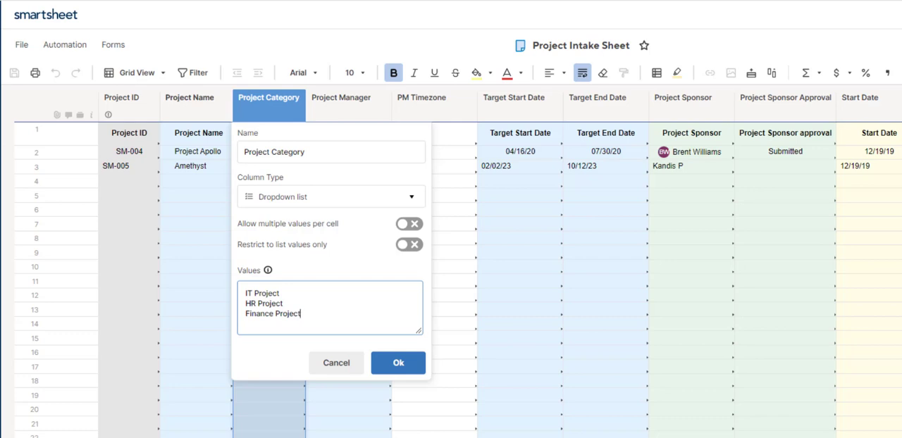
{"action": "left_click", "coordinate": [413, 368]}
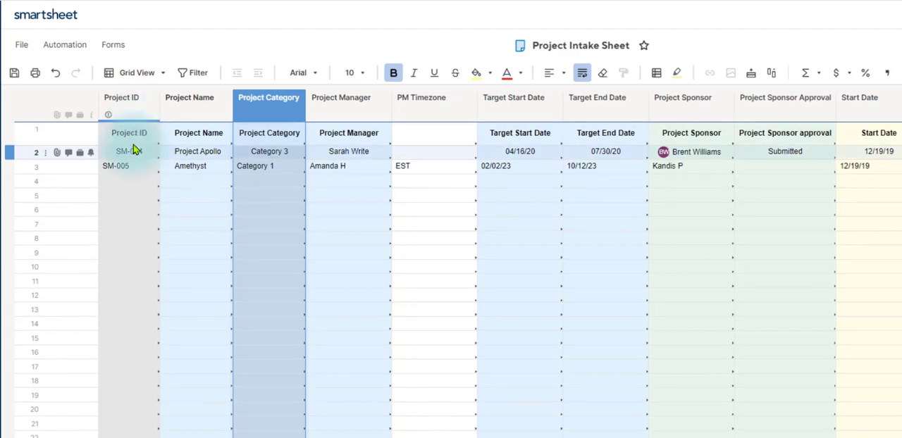
{"action": "left_click_drag", "start_coordinate": [134, 136], "coordinate": [132, 222]}
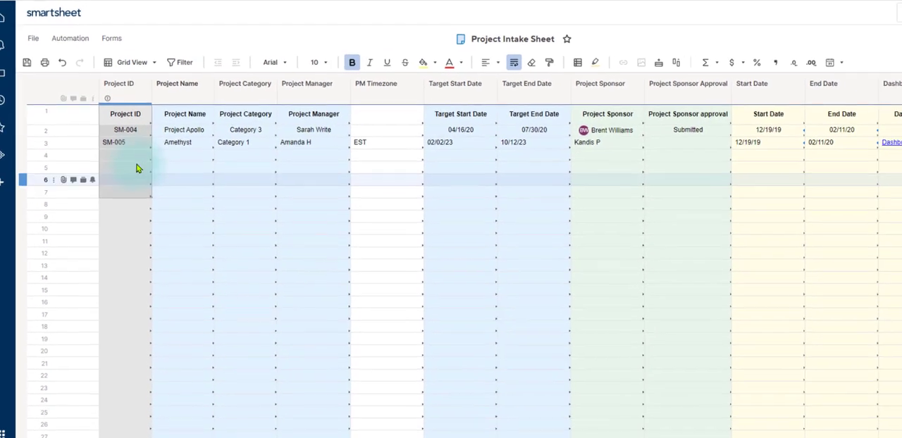
{"action": "left_click_drag", "start_coordinate": [185, 113], "coordinate": [190, 180]}
{"action": "left_click", "coordinate": [216, 124]}
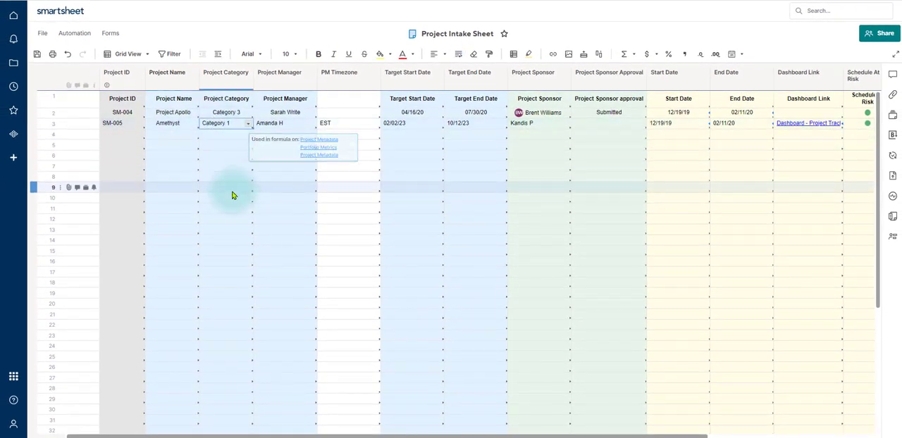
- Left-align the cell content of all columns from Project ID to Submission Date and save the sheet
{"action": "left_click", "coordinate": [114, 73]}
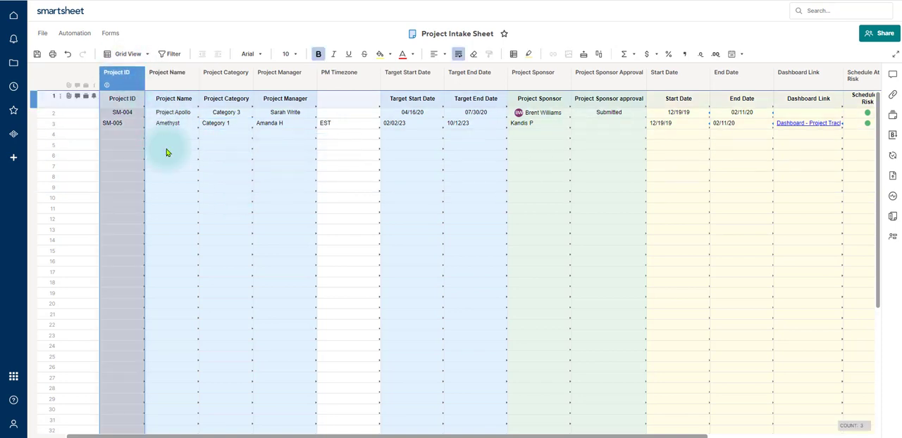
{"action": "left_click_drag", "start_coordinate": [486, 436], "coordinate": [675, 436]}
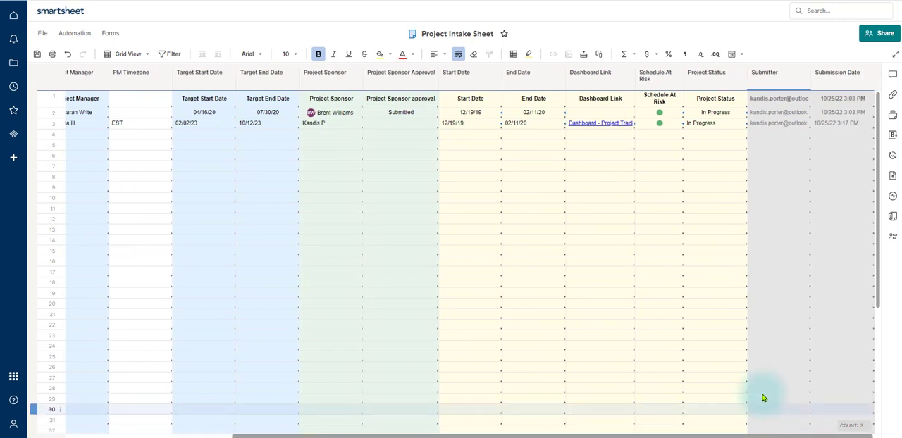
{"action": "left_click", "coordinate": [837, 74]}
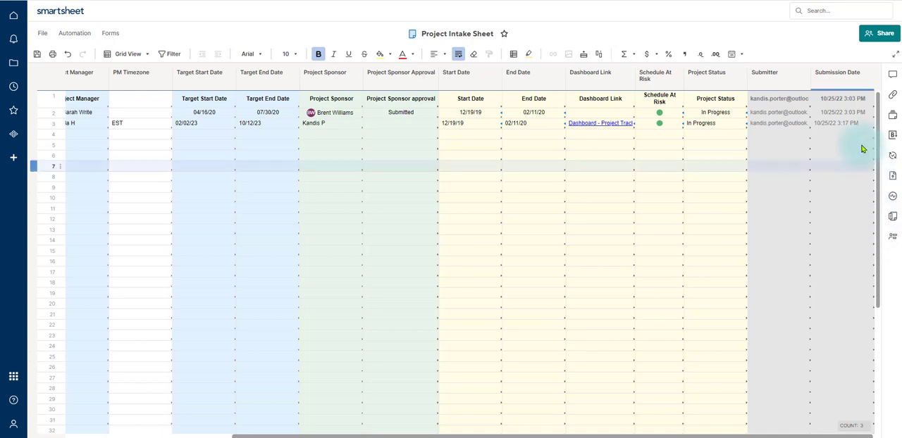
{"action": "key", "text": "ctrl+a"}
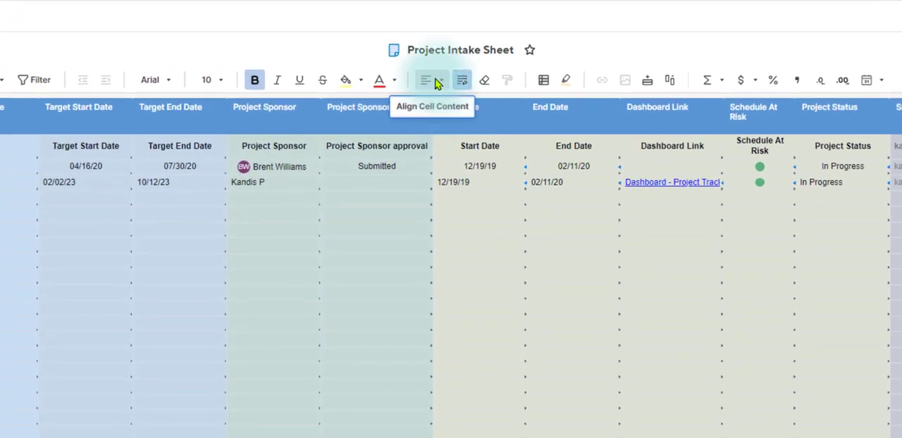
{"action": "left_click", "coordinate": [442, 82]}
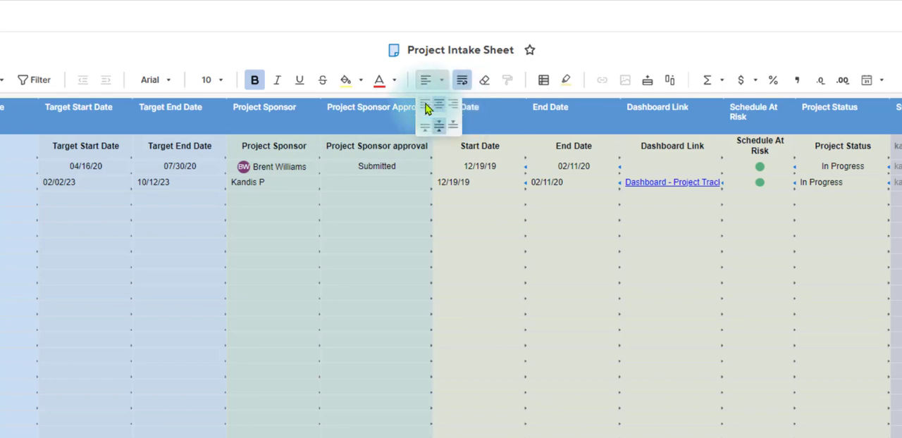
{"action": "left_click", "coordinate": [425, 103]}
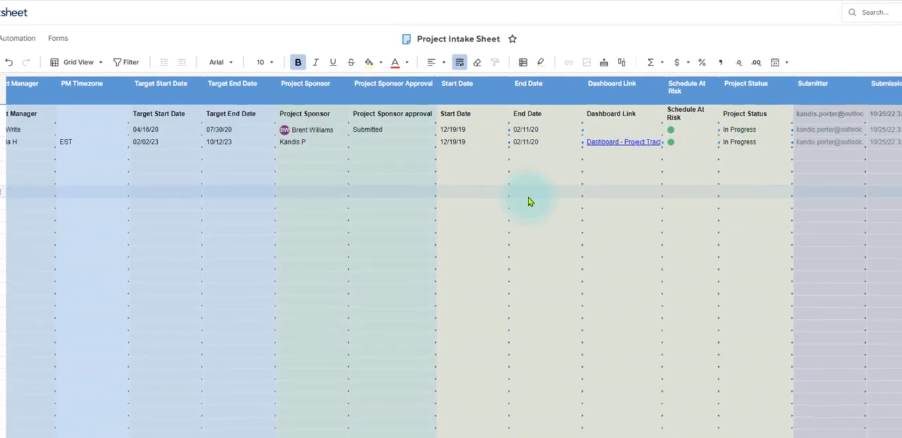
{"action": "left_click", "coordinate": [529, 196]}
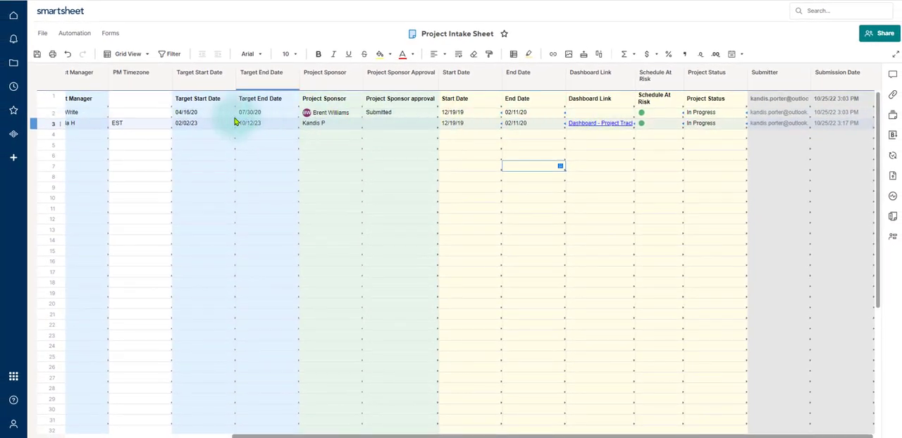
{"action": "left_click", "coordinate": [37, 55]}
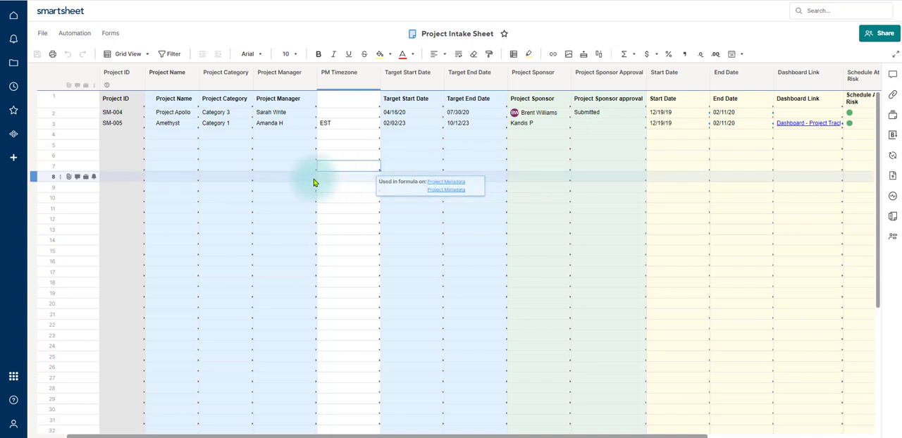
- Set the Project Category of the Project Apollo row to Finance Project
{"action": "left_click", "coordinate": [237, 115]}
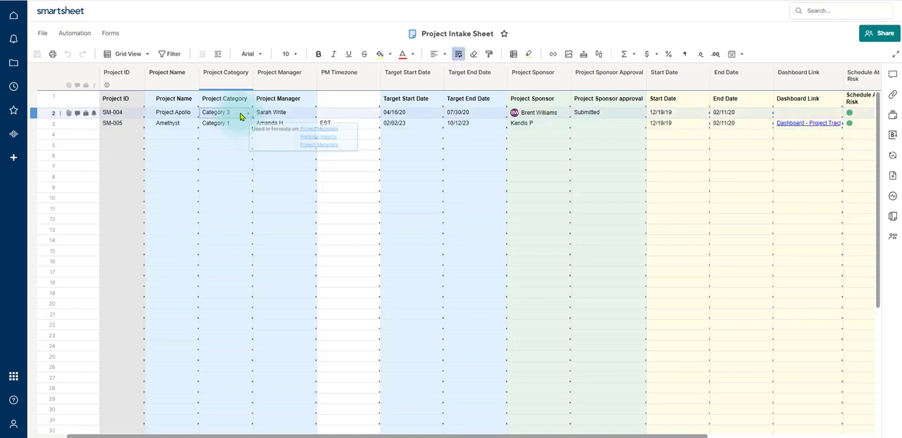
{"action": "left_click", "coordinate": [248, 113]}
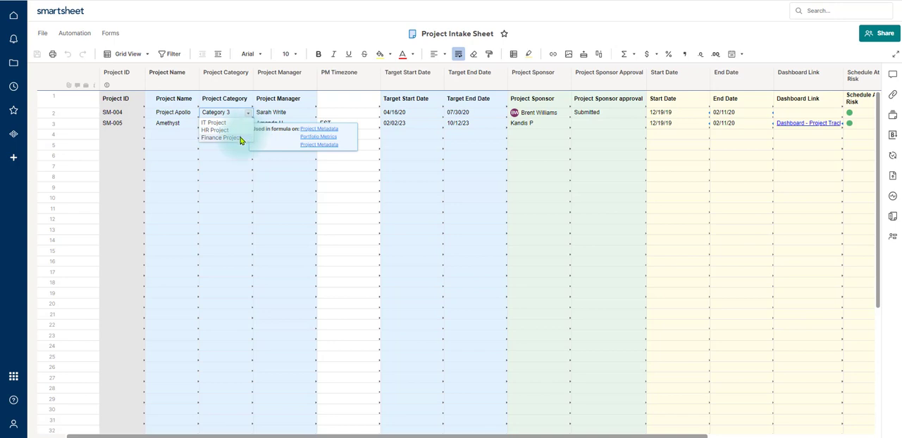
{"action": "left_click", "coordinate": [240, 138]}
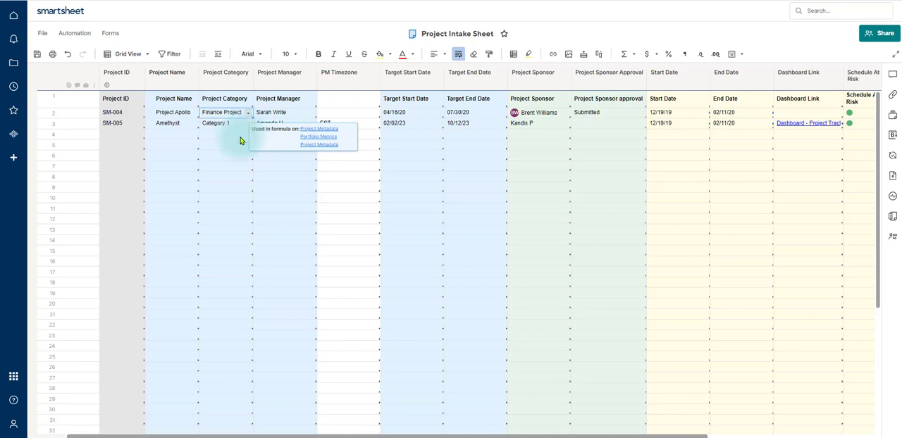
- Set the Project Category of the Amethyst row to IT Project and save the sheet
{"action": "left_click", "coordinate": [239, 128]}
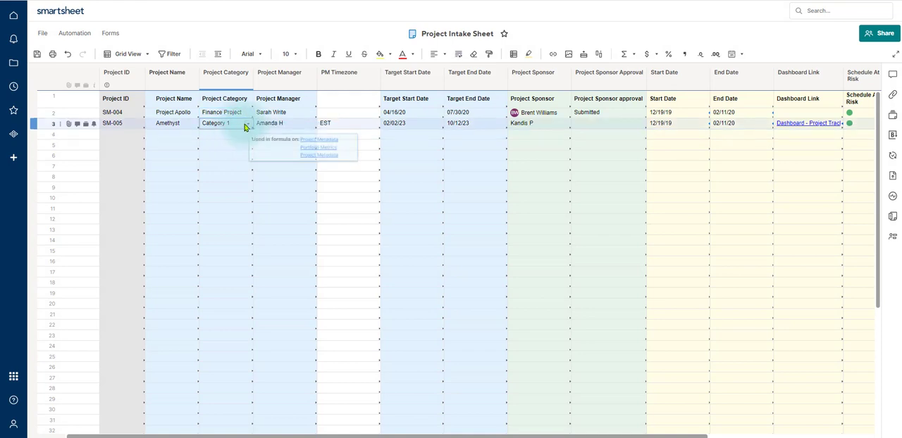
{"action": "left_click", "coordinate": [248, 124]}
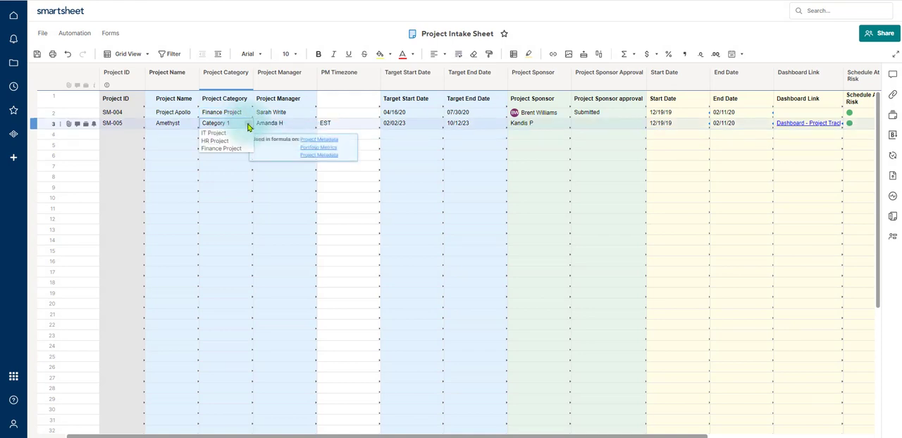
{"action": "left_click", "coordinate": [214, 133]}
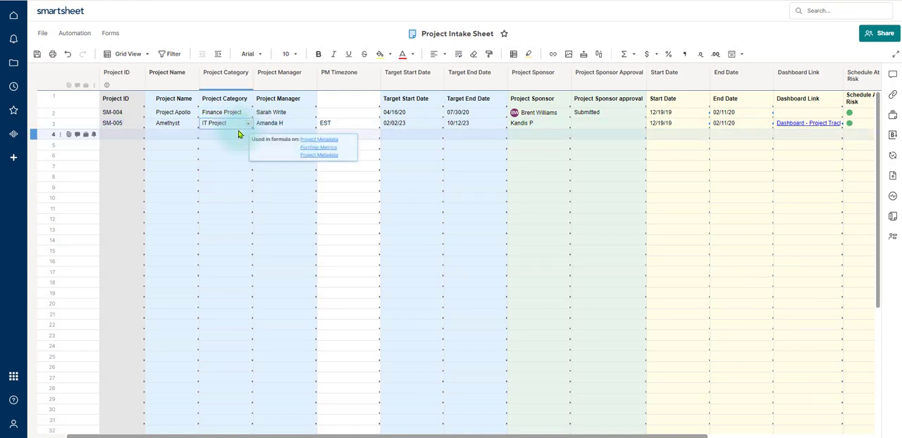
{"action": "left_click", "coordinate": [261, 164]}
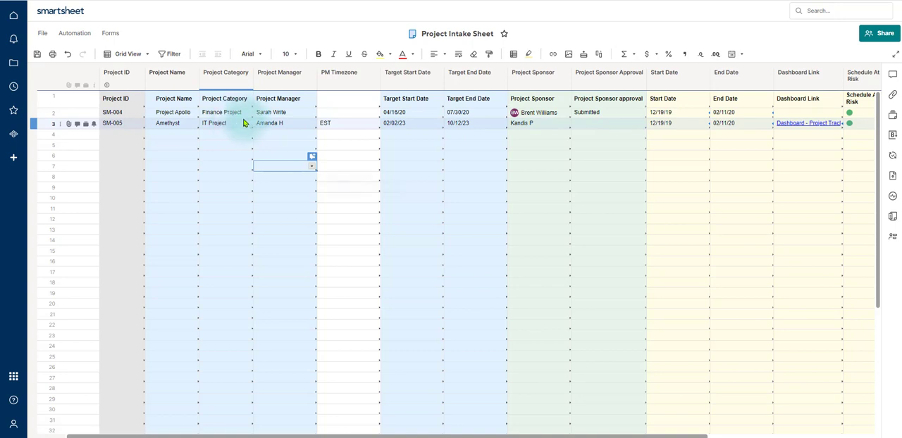
{"action": "left_click", "coordinate": [38, 56]}
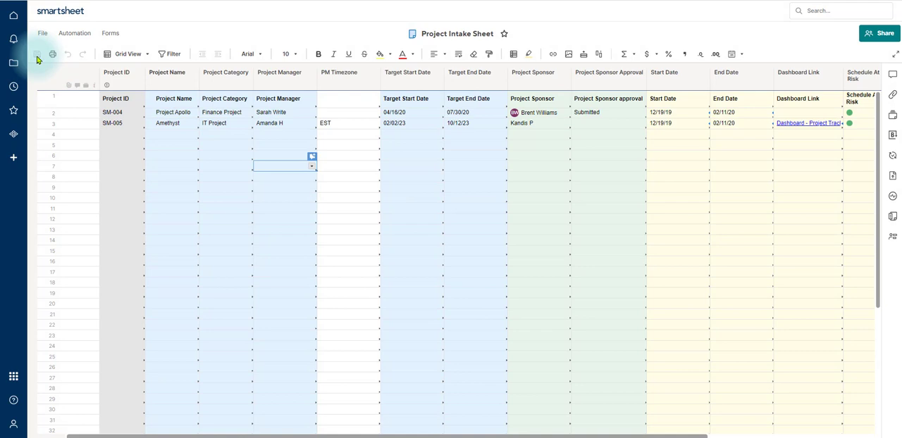
- Open the Portfolio Metrics sheet from the Portfolio Level folder of the Project Management Office template set
{"action": "left_click", "coordinate": [234, 74]}
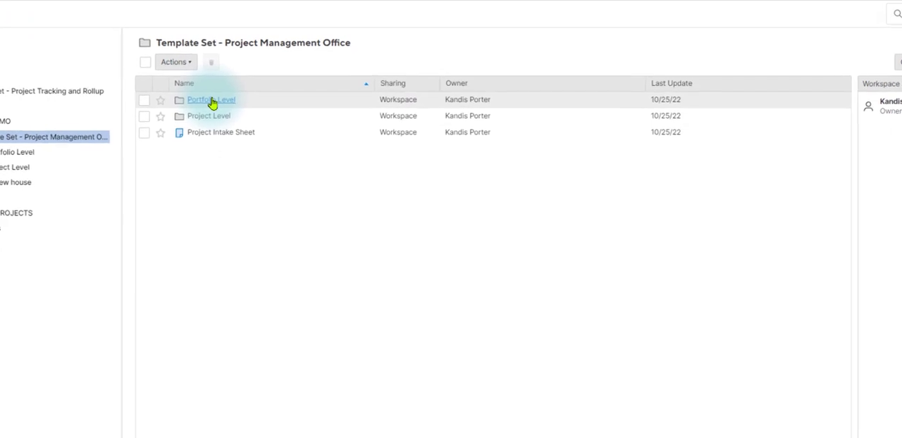
{"action": "left_click", "coordinate": [211, 101]}
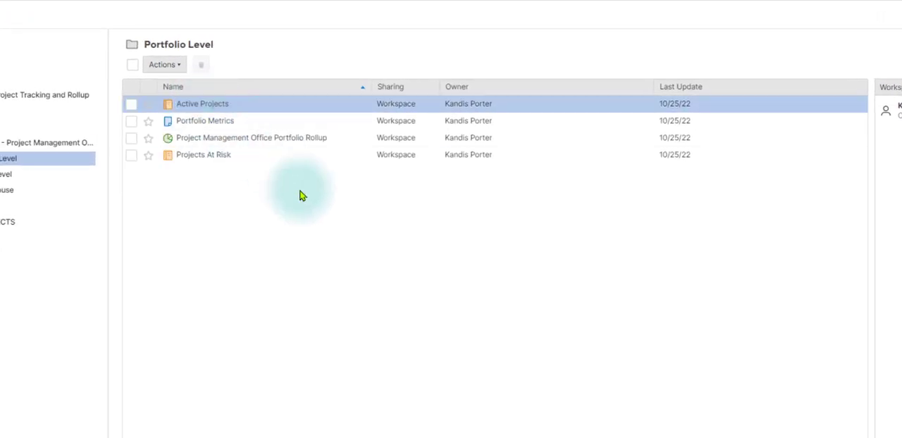
{"action": "left_click", "coordinate": [219, 123]}
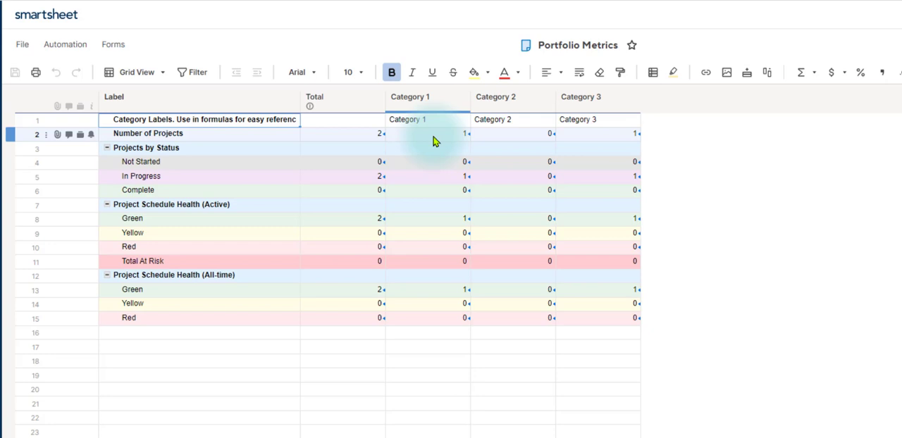
- Rename the Category 1 column of the Portfolio Metrics sheet to IT Project
{"action": "right_click", "coordinate": [434, 100]}
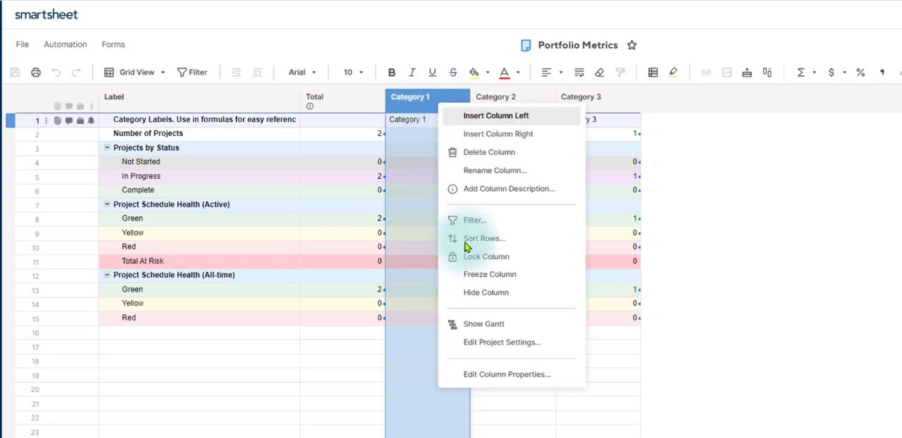
{"action": "left_click", "coordinate": [505, 375]}
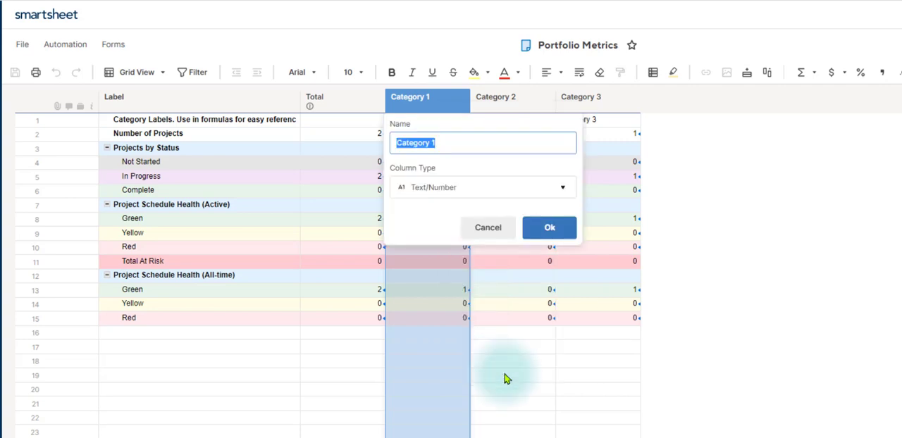
{"action": "type", "text": "IT"}
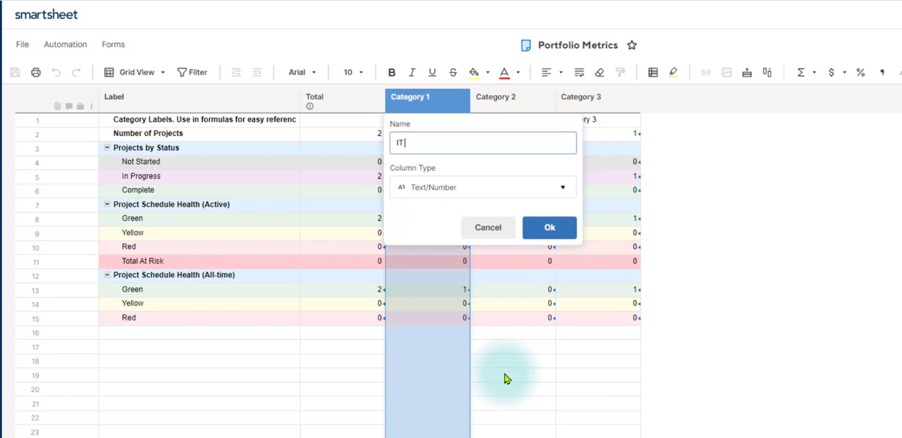
{"action": "type", "text": " Project"}
{"action": "key", "text": "Return"}
- Rename the Category 2 column of the Portfolio Metrics sheet to HR Project
{"action": "left_click", "coordinate": [509, 104]}
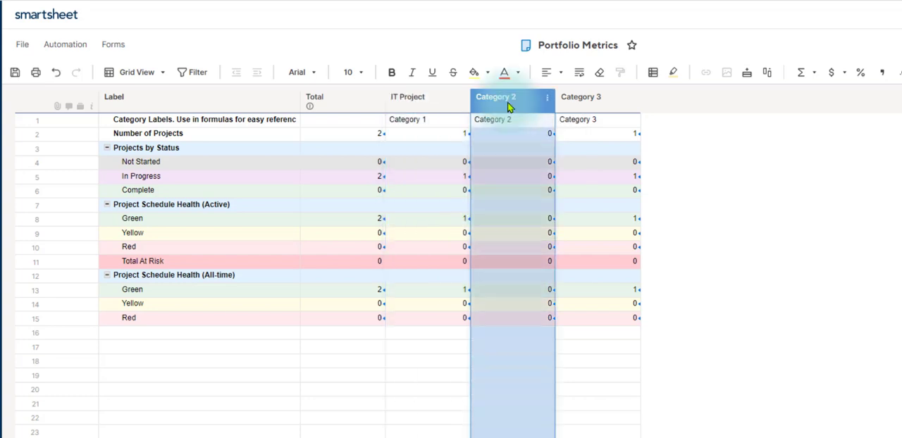
{"action": "right_click", "coordinate": [508, 106]}
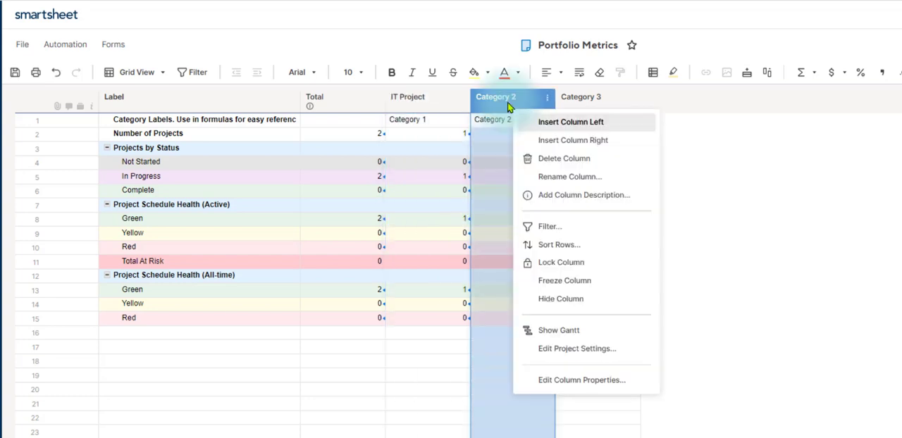
{"action": "left_click", "coordinate": [591, 380]}
{"action": "type", "text": "HR"}
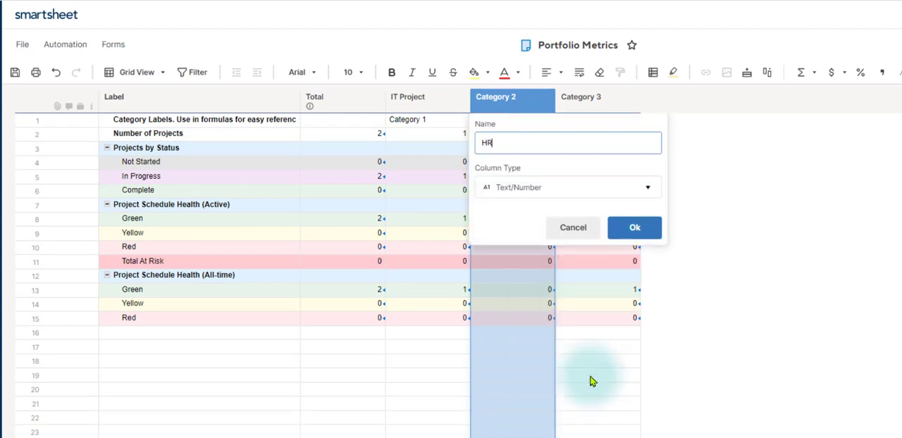
{"action": "type", "text": " Project"}
{"action": "left_click", "coordinate": [643, 230]}
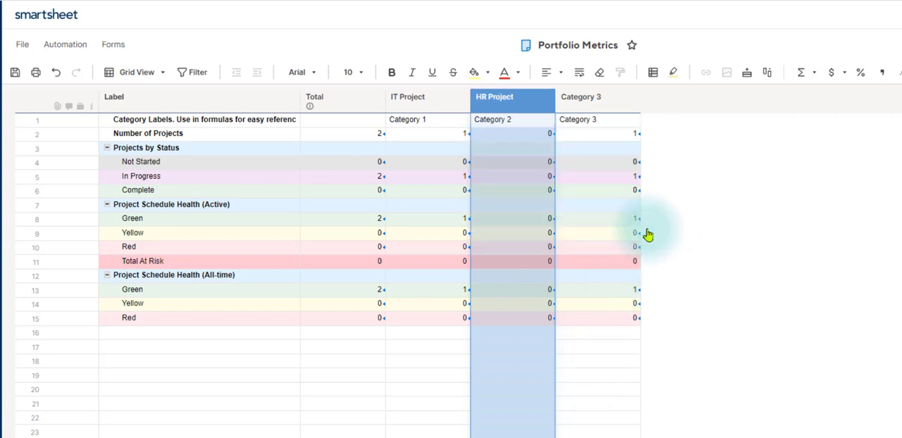
- Rename the Category 3 column of the Portfolio Metrics sheet to Finance Project
{"action": "left_click", "coordinate": [603, 100]}
{"action": "right_click", "coordinate": [604, 100]}
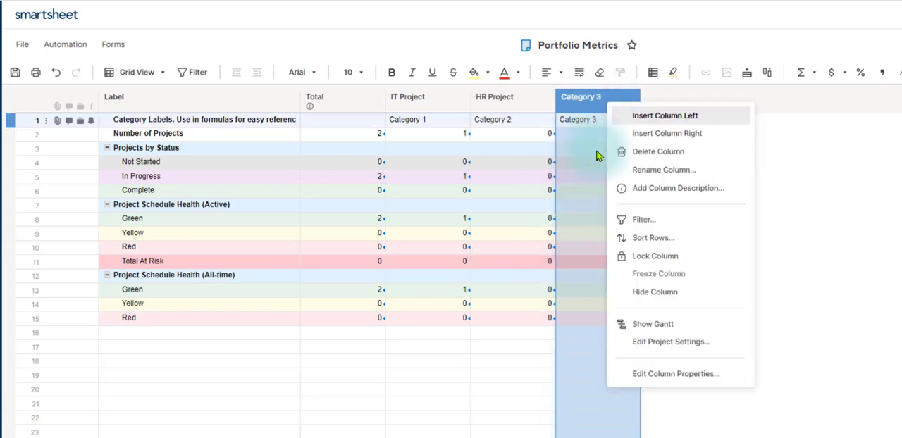
{"action": "left_click", "coordinate": [675, 375]}
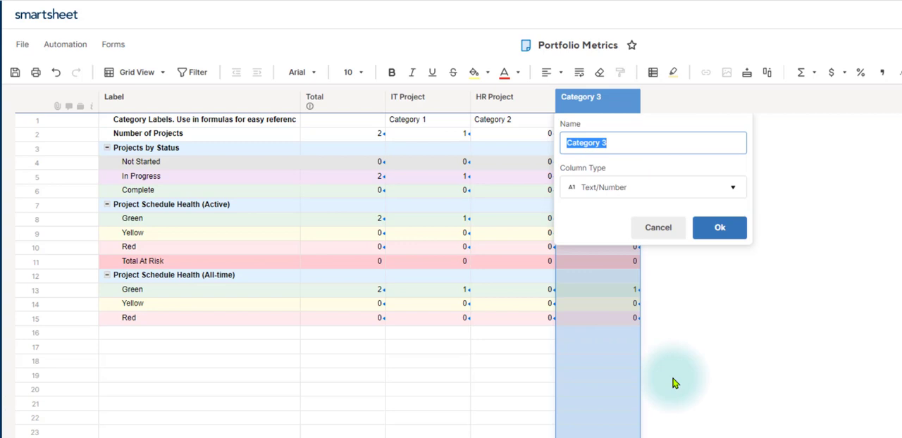
{"action": "type", "text": "Finance"}
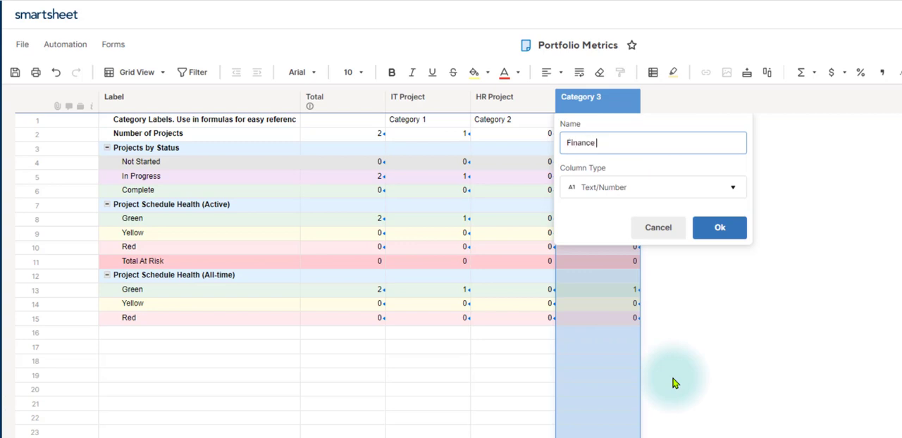
{"action": "type", "text": " Project"}
{"action": "key", "text": "Return"}
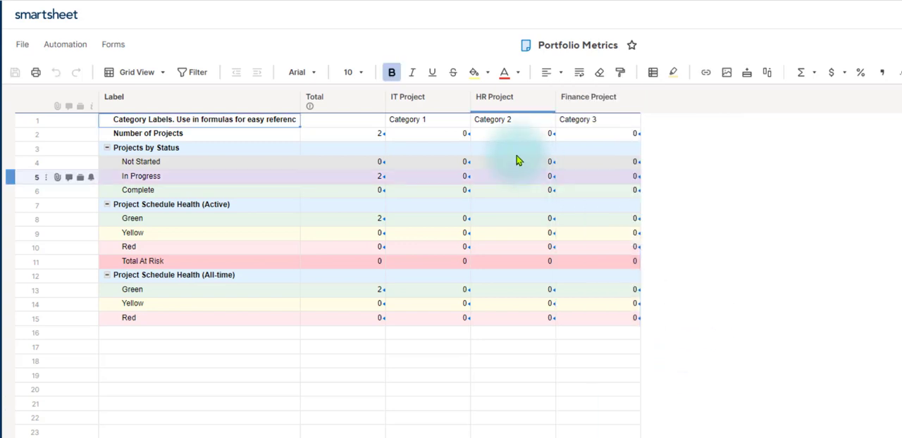
{"action": "left_click", "coordinate": [413, 106]}
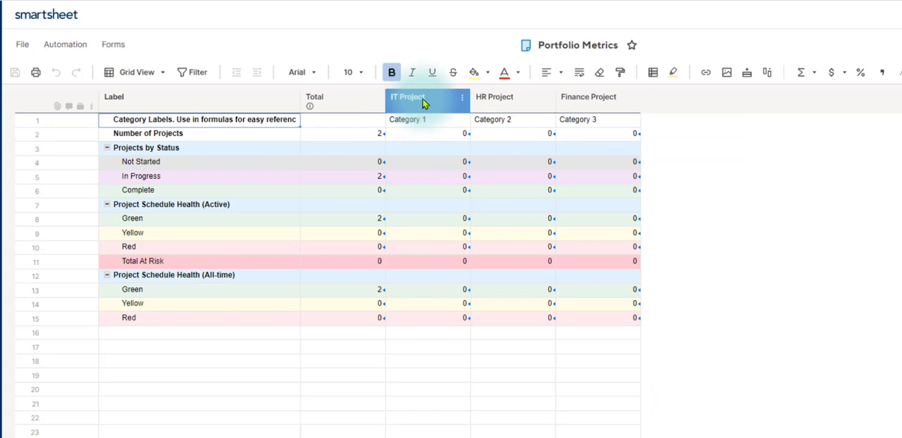
{"action": "left_click", "coordinate": [500, 101]}
{"action": "left_click", "coordinate": [571, 102]}
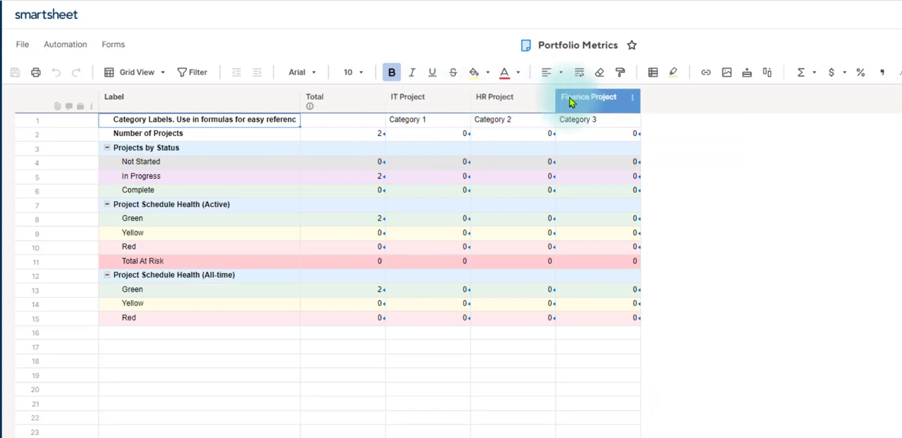
{"action": "left_click_drag", "start_coordinate": [570, 102], "coordinate": [422, 123]}
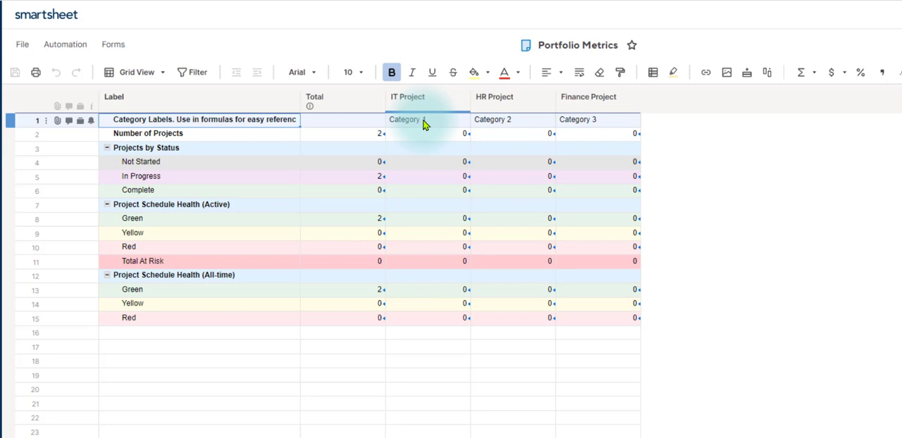
{"action": "left_click", "coordinate": [424, 100]}
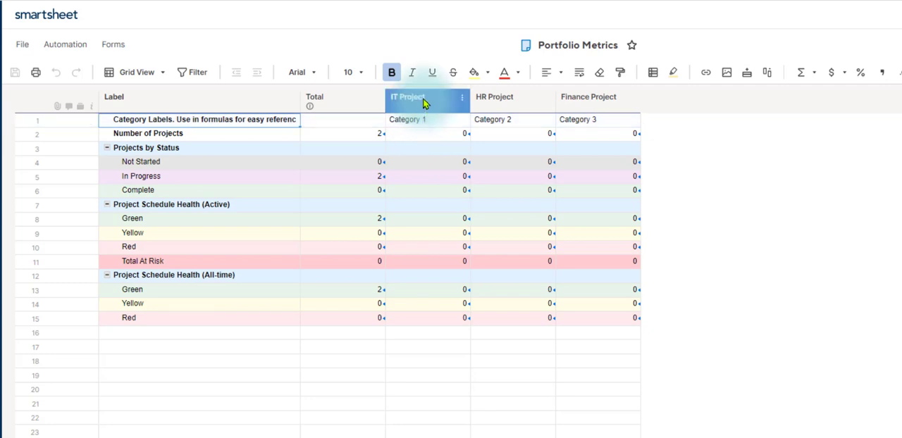
{"action": "left_click", "coordinate": [421, 123]}
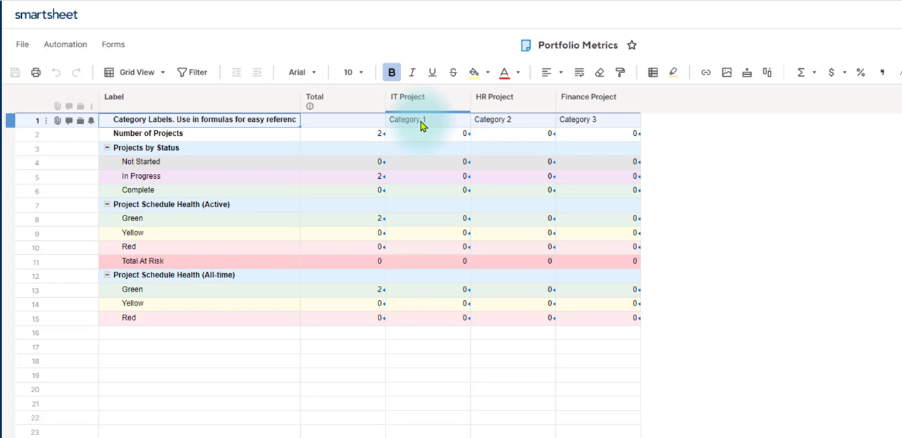
- Replace the three category labels in row 1 with IT Project, HR Project and Finance Project, and save the sheet
{"action": "left_click", "coordinate": [421, 125]}
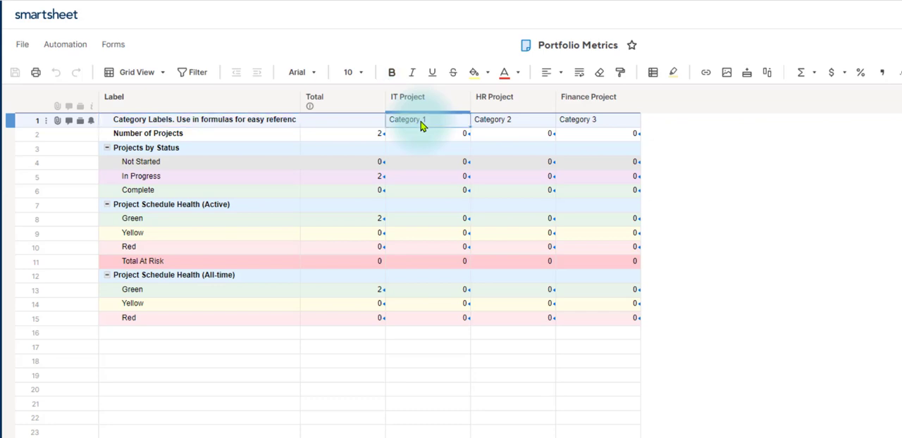
{"action": "type", "text": "IT Project"}
{"action": "key", "text": "Tab"}
{"action": "type", "text": "HR Project"}
{"action": "key", "text": "Tab"}
{"action": "type", "text": "Finance Project"}
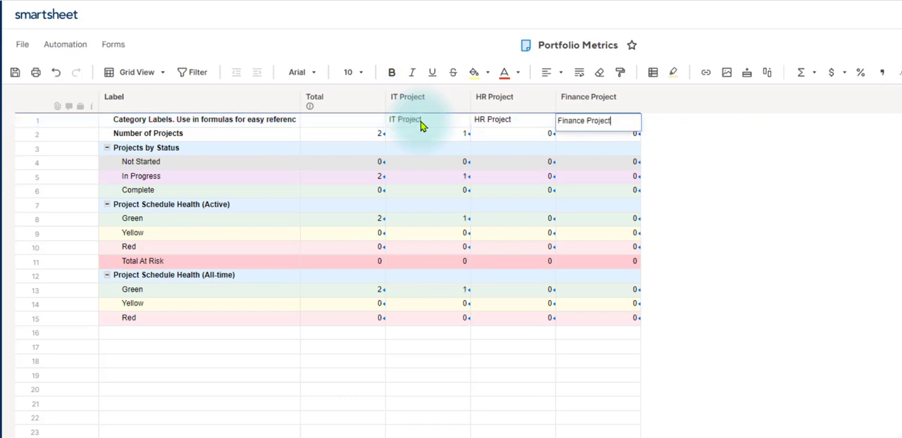
{"action": "key", "text": "Return"}
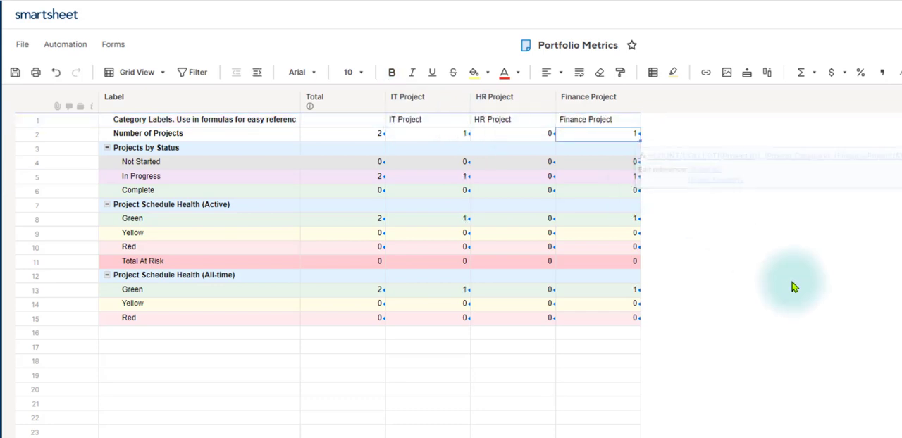
{"action": "left_click", "coordinate": [16, 74]}
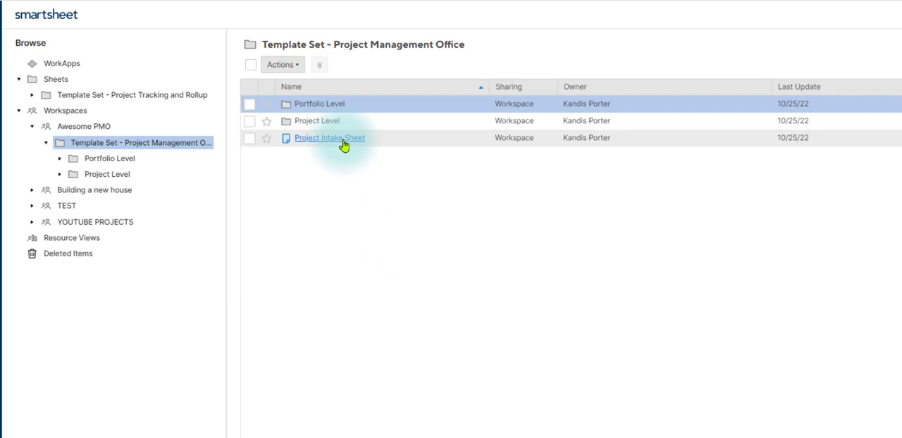
- Open the Project Intake Sheet and bring up its Project Intake Form for editing
{"action": "left_click", "coordinate": [344, 143]}
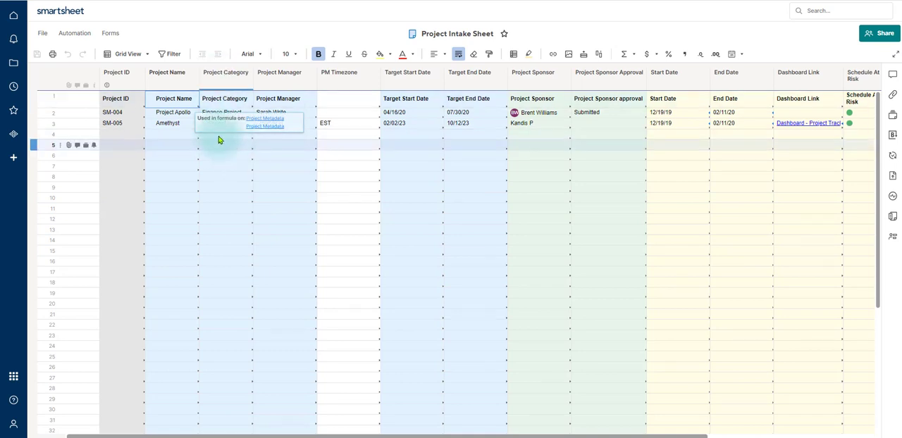
{"action": "left_click", "coordinate": [111, 33]}
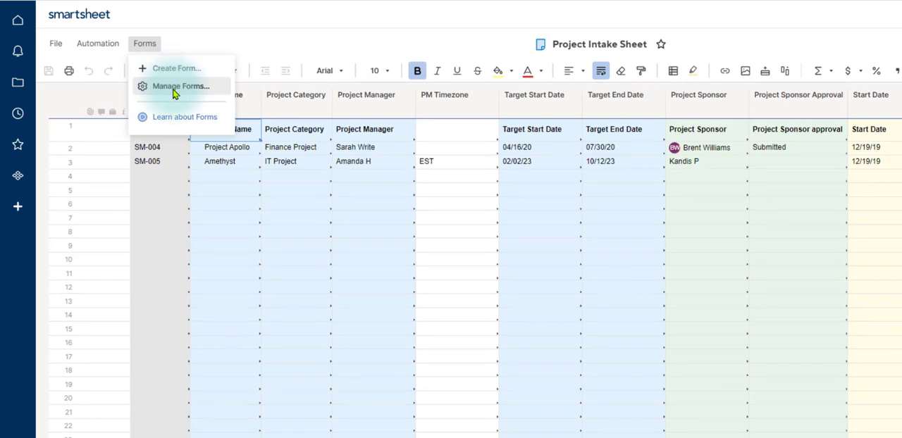
{"action": "left_click", "coordinate": [174, 86]}
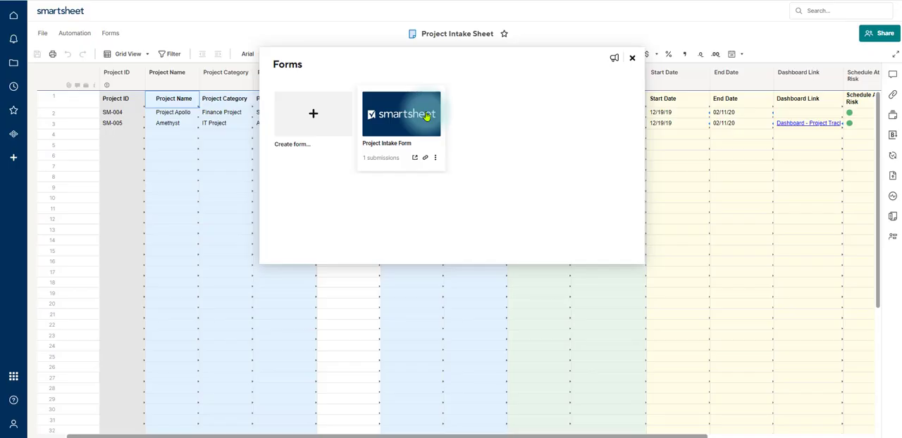
{"action": "left_click", "coordinate": [426, 116]}
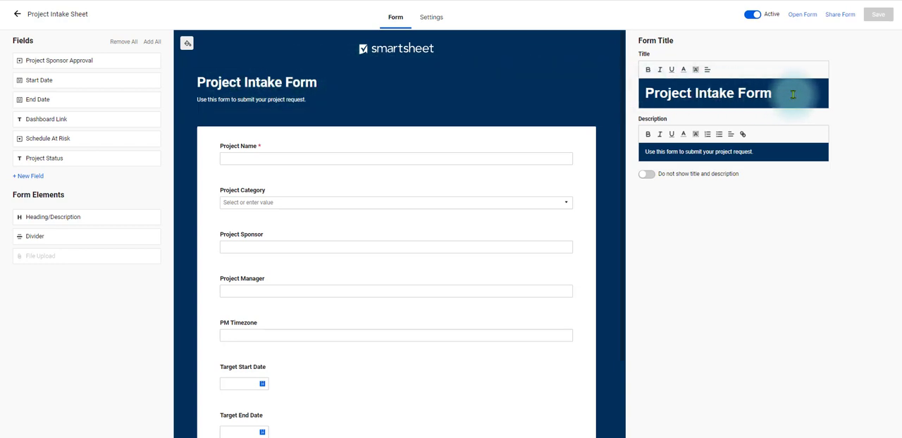
- Change the form title to PMO Project Intake Form
{"action": "left_click_drag", "start_coordinate": [793, 94], "coordinate": [644, 92]}
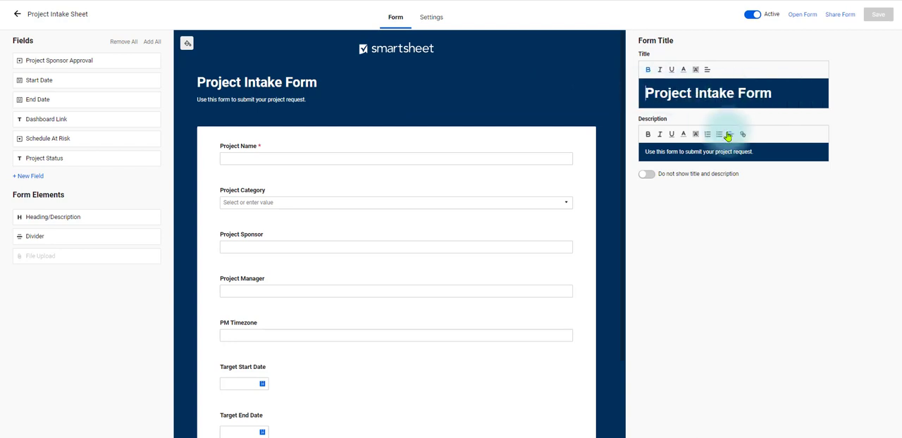
{"action": "type", "text": "PMO"}
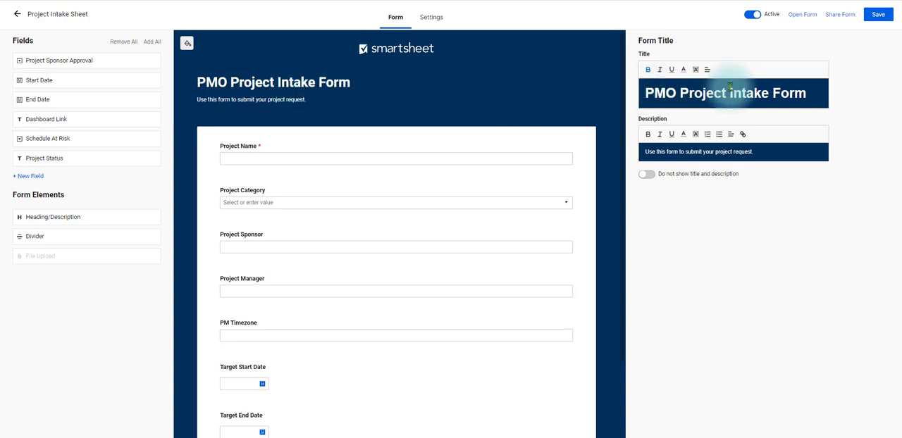
{"action": "left_click_drag", "start_coordinate": [644, 91], "coordinate": [807, 92]}
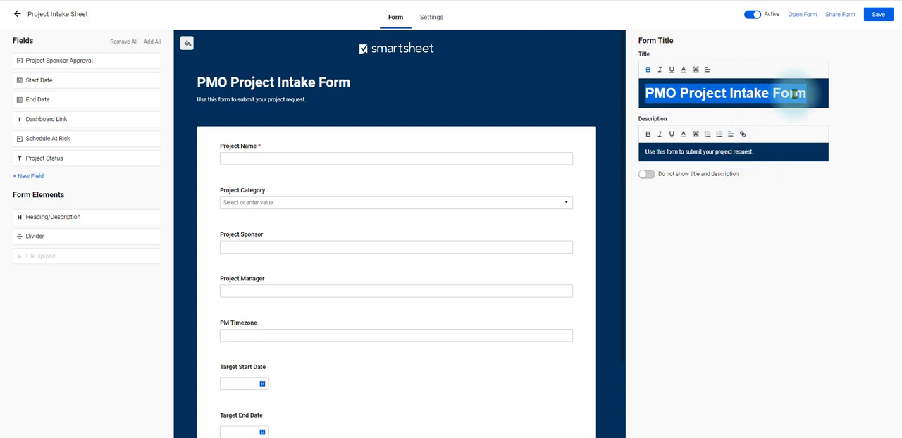
- Extend the form description with a sentence giving the contact e-mail for "questions as you complete this form.", and save the form
{"action": "left_click", "coordinate": [770, 152]}
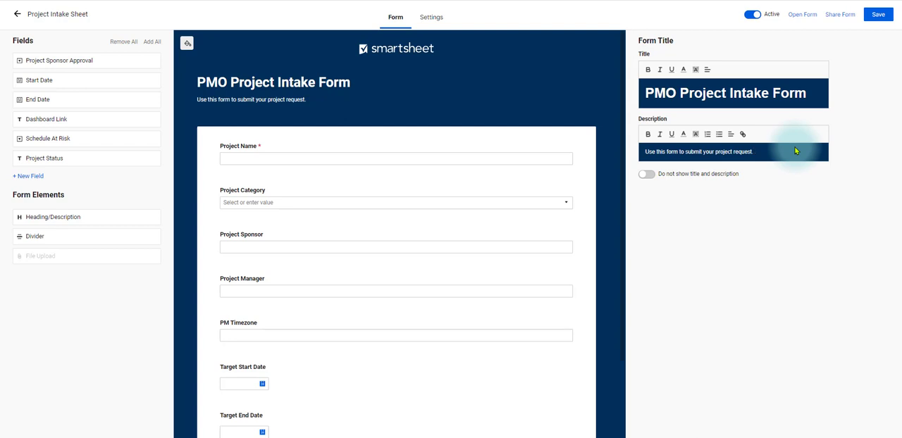
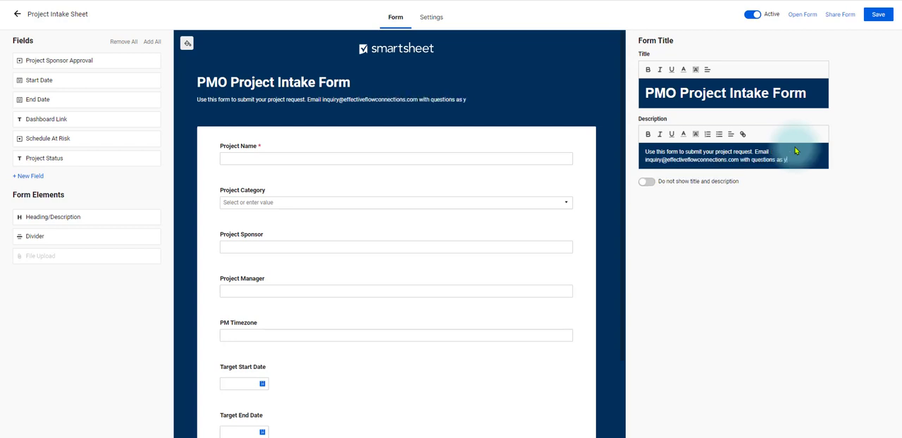
{"action": "type", "text": "ou complete this fomr"}
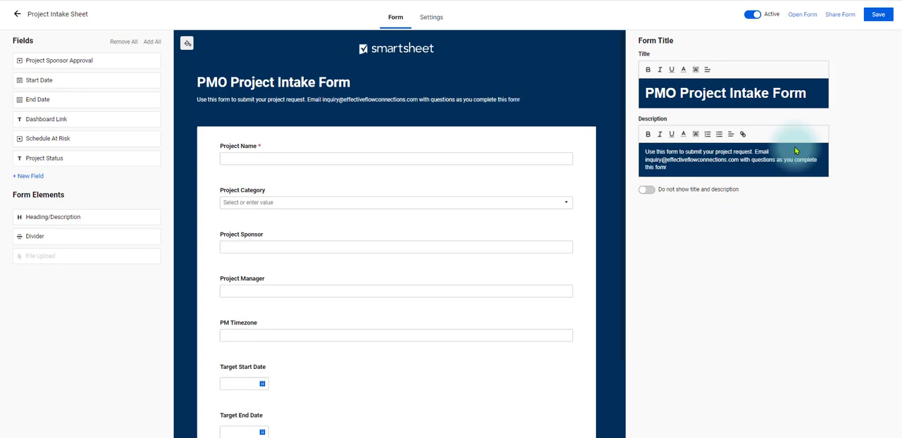
{"action": "key", "text": "BackSpace"}
{"action": "key", "text": "BackSpace"}
{"action": "type", "text": "rm."}
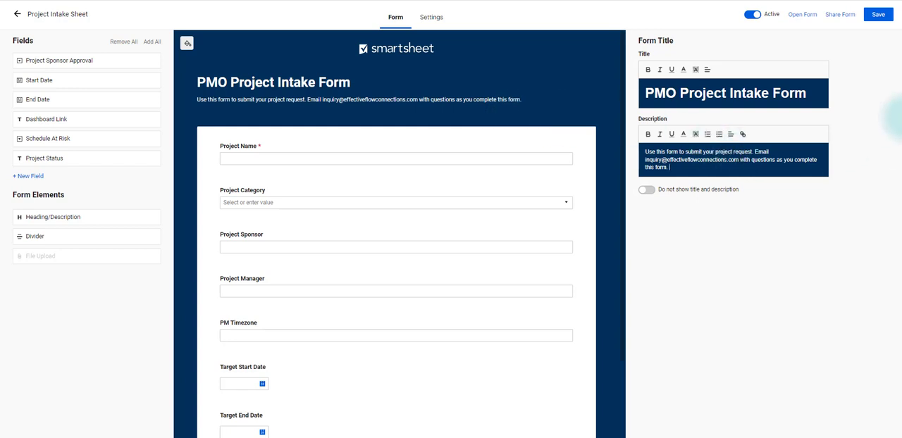
{"action": "left_click", "coordinate": [878, 15]}
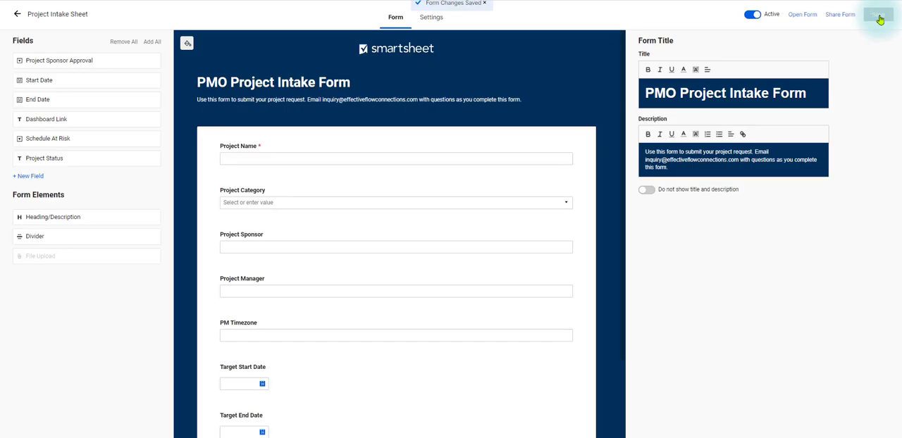
- Examine the field settings of Project Name, including its help text, and look through the remaining fields of the form
{"action": "left_click", "coordinate": [285, 154]}
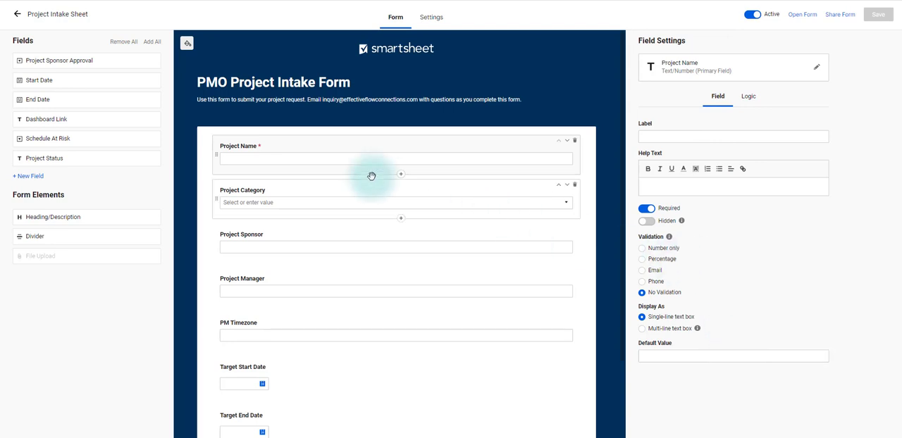
{"action": "left_click", "coordinate": [721, 185]}
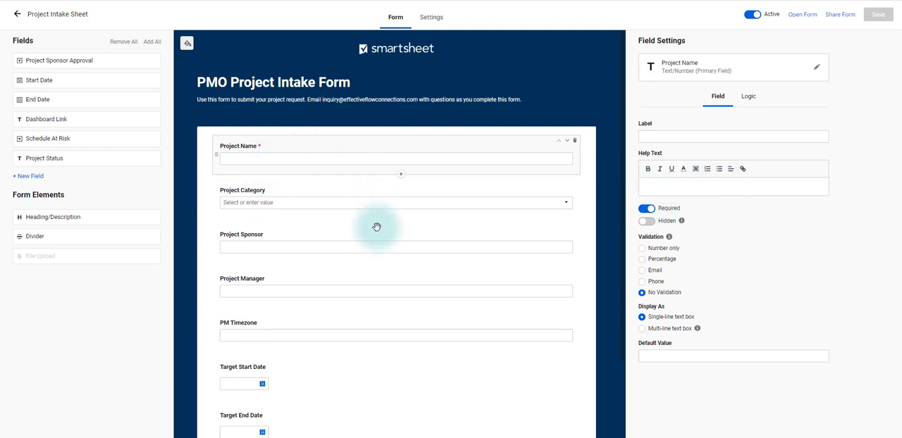
{"action": "scroll", "coordinate": [405, 267], "scroll_direction": "down", "scroll_amount": 3}
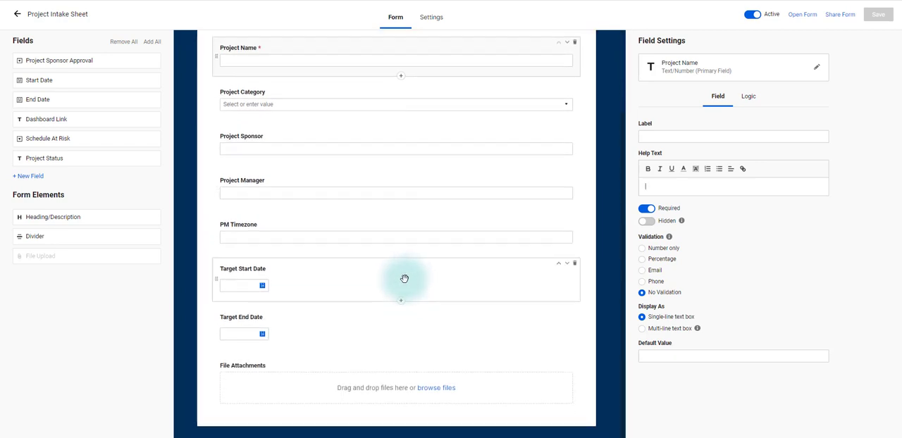
{"action": "scroll", "coordinate": [405, 279], "scroll_direction": "up", "scroll_amount": 3}
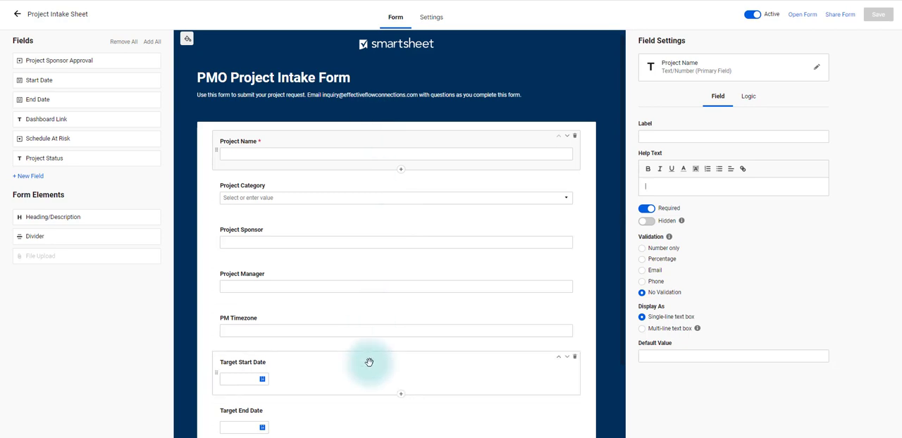
- Label the Project Category form field Department, make it required, and save the form
{"action": "left_click", "coordinate": [345, 199]}
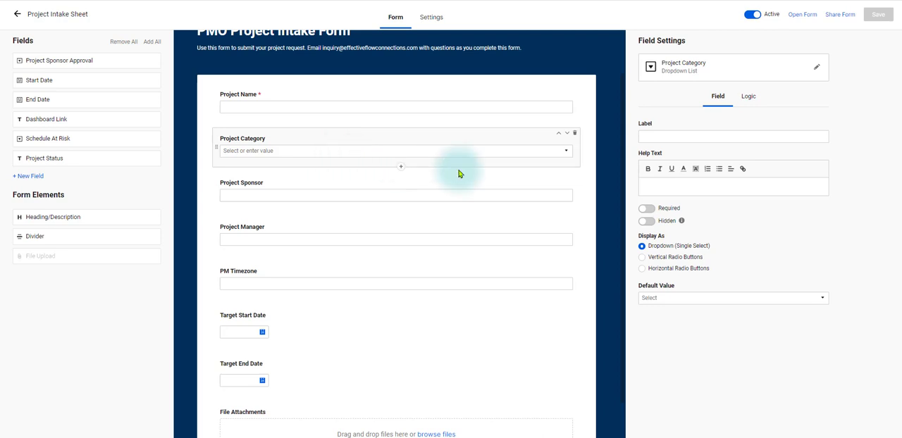
{"action": "left_click", "coordinate": [662, 136]}
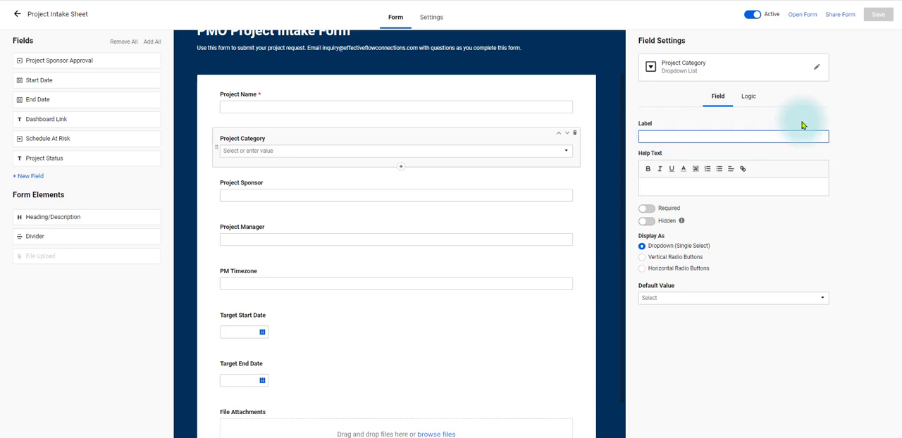
{"action": "type", "text": "Depa"}
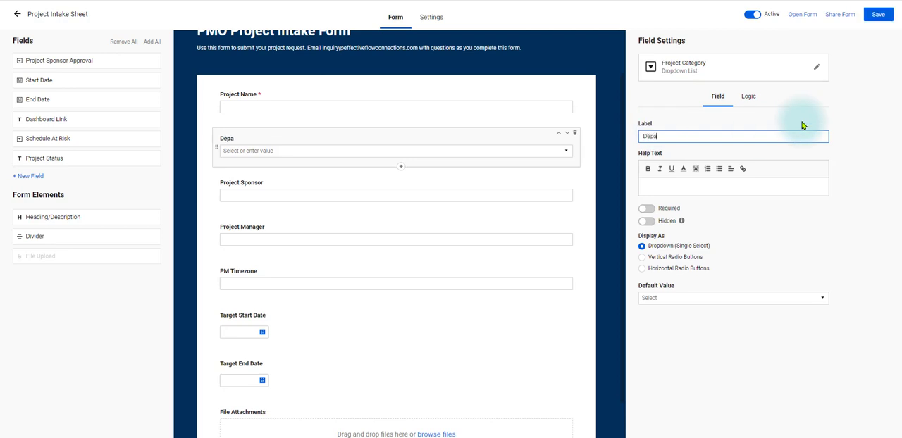
{"action": "type", "text": "rtment"}
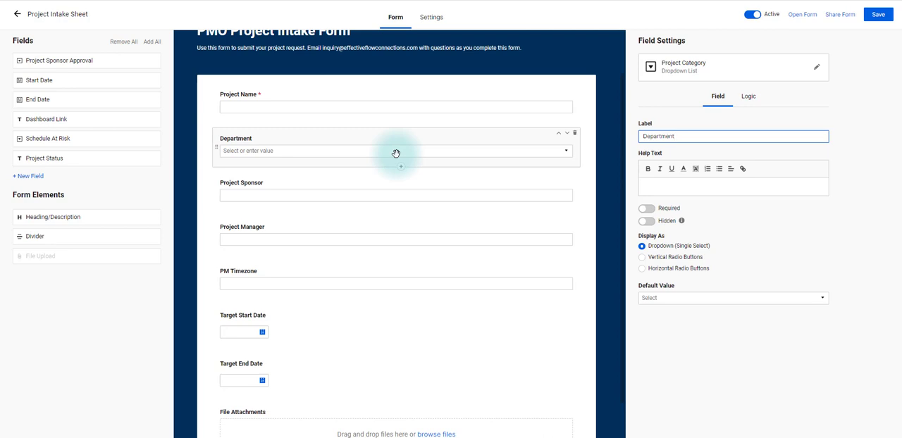
{"action": "left_click", "coordinate": [647, 210]}
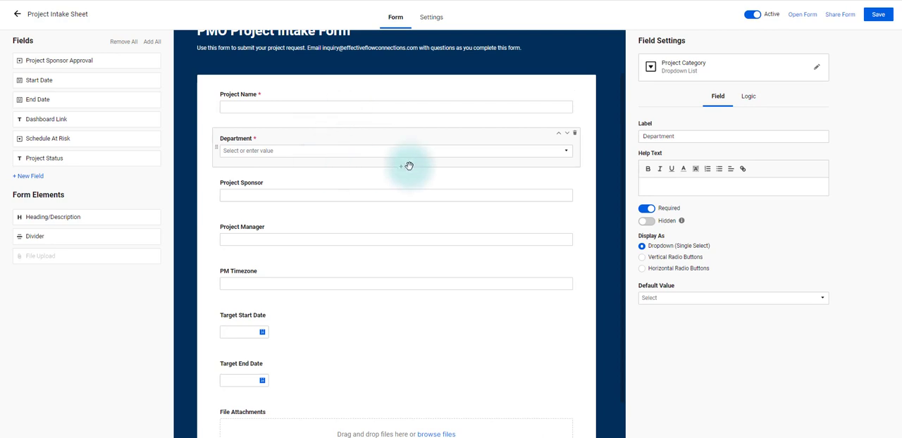
{"action": "left_click", "coordinate": [887, 17]}
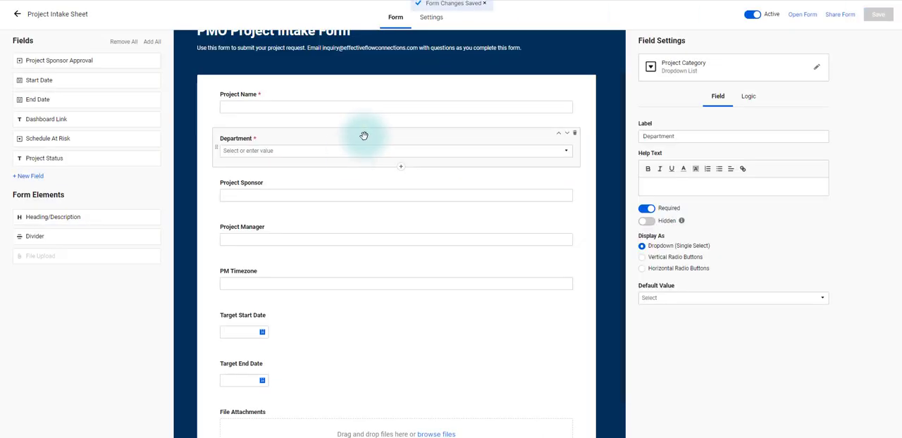
- Make the Project Sponsor, Project Manager, PM Timezone and Target Start Date fields required
{"action": "left_click", "coordinate": [326, 188]}
{"action": "left_click", "coordinate": [649, 208]}
{"action": "left_click", "coordinate": [447, 249]}
{"action": "left_click", "coordinate": [647, 208]}
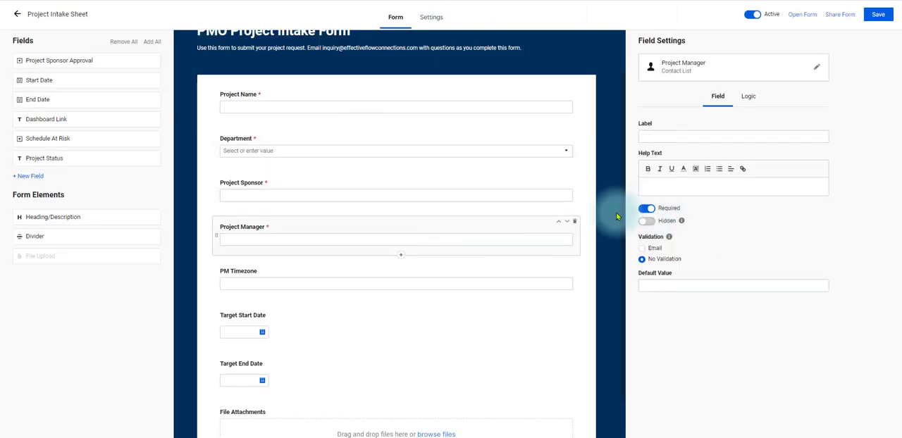
{"action": "left_click", "coordinate": [462, 289]}
{"action": "left_click", "coordinate": [646, 208]}
{"action": "left_click", "coordinate": [461, 335]}
{"action": "left_click", "coordinate": [647, 208]}
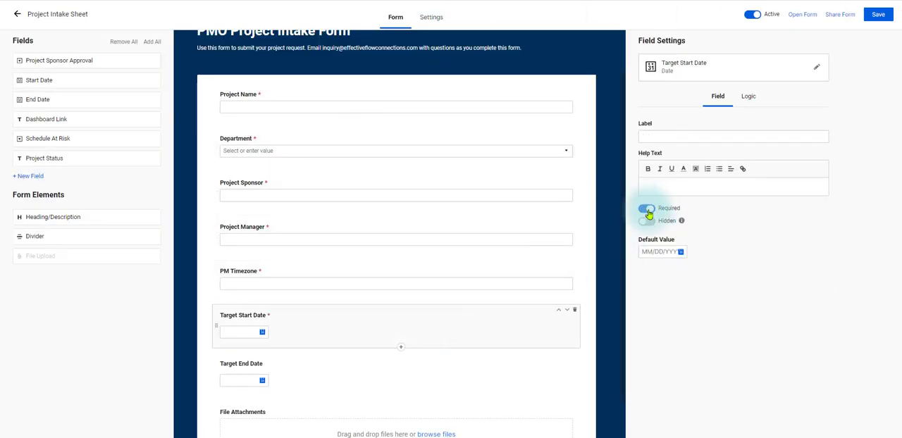
- Make the Target End Date and File Attachments fields required, and save the form
{"action": "left_click", "coordinate": [524, 322]}
{"action": "left_click", "coordinate": [647, 209]}
{"action": "left_click", "coordinate": [506, 386]}
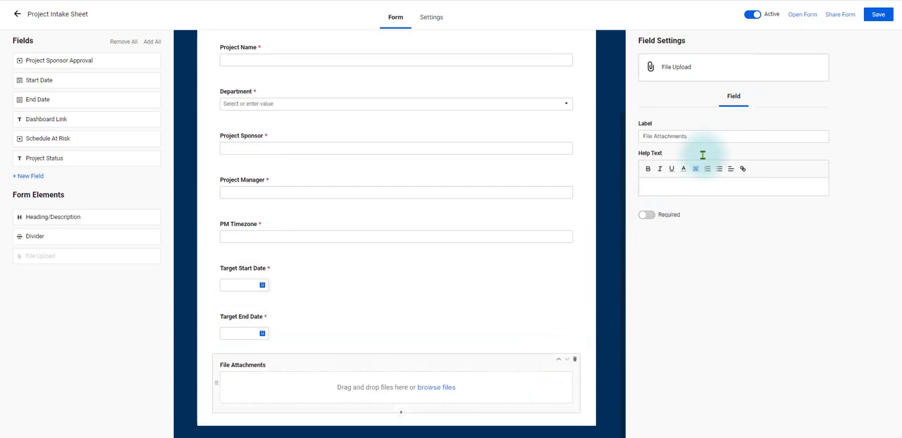
{"action": "left_click", "coordinate": [646, 215]}
{"action": "left_click", "coordinate": [878, 14]}
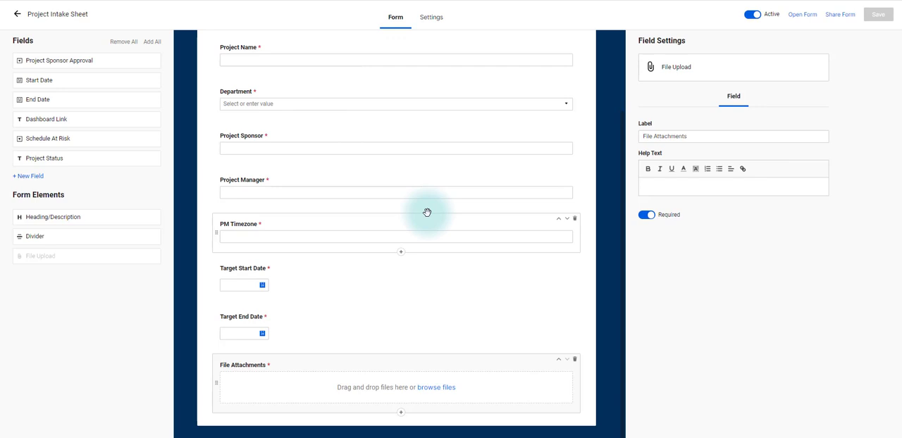
- Give the PM Timezone field the label Project Manager Time Zone
{"action": "left_click", "coordinate": [361, 231]}
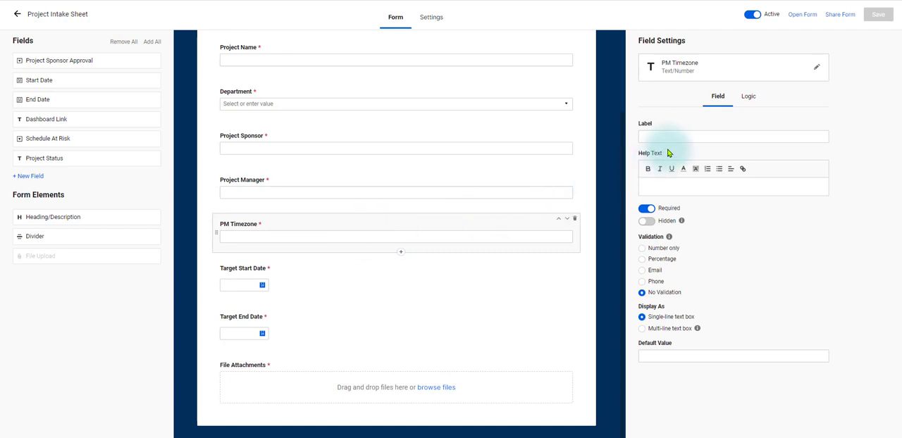
{"action": "left_click", "coordinate": [690, 136]}
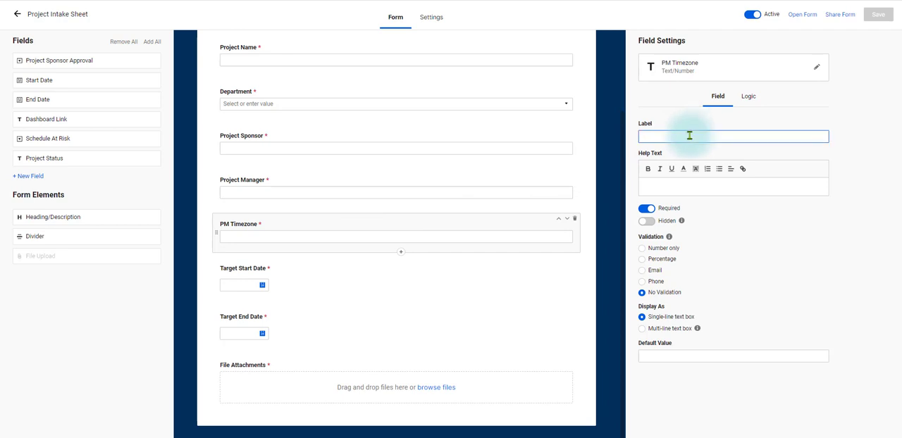
{"action": "type", "text": "Project Manager"}
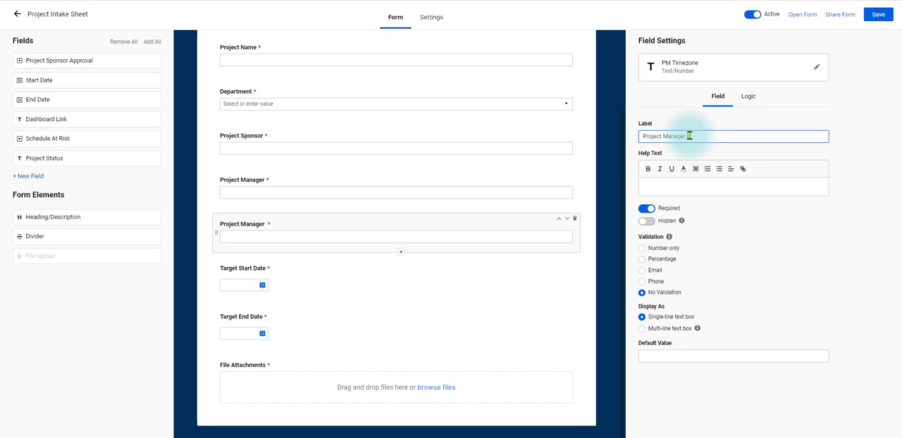
{"action": "type", "text": " Time Zone"}
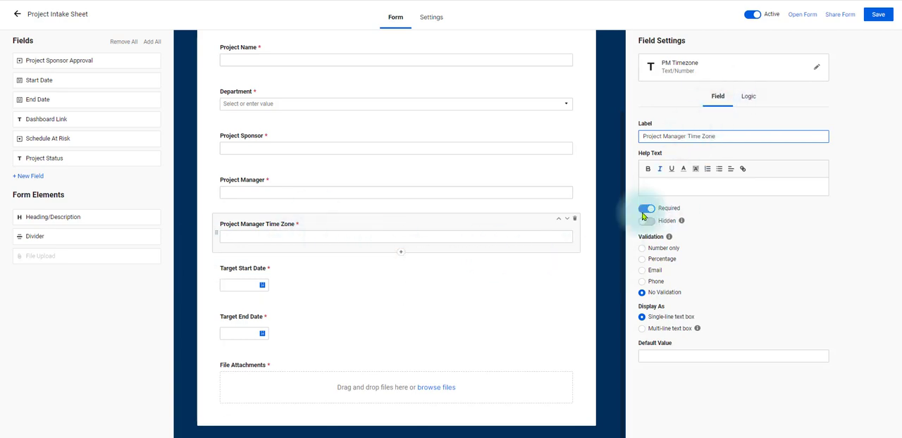
- Add the help text "Must attach approved Project Charter" to the File Attachments field, and save the form
{"action": "left_click", "coordinate": [506, 368]}
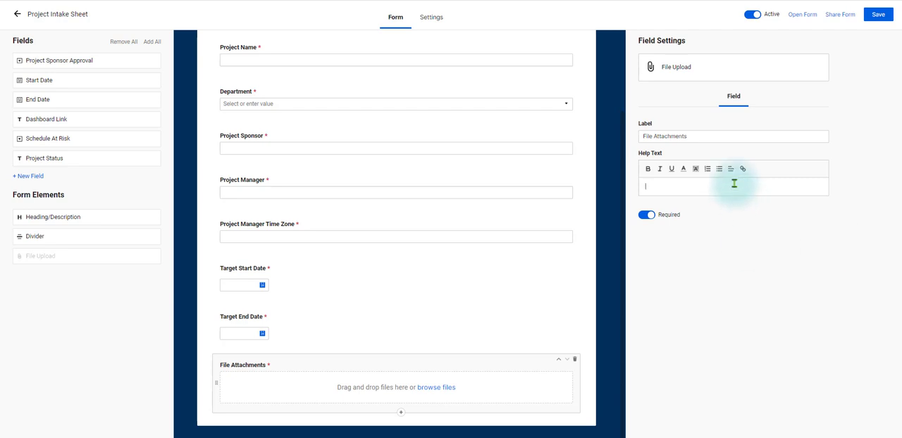
{"action": "type", "text": "Must attache"}
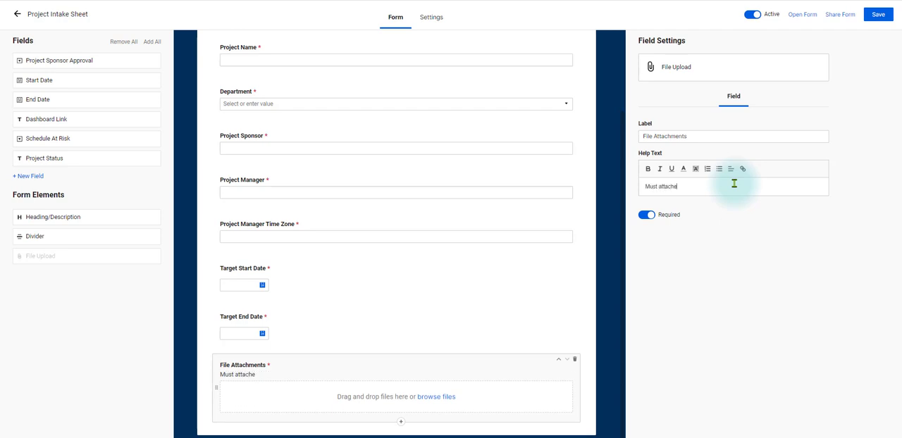
{"action": "key", "text": "BackSpace"}
{"action": "type", "text": "approved Projec"}
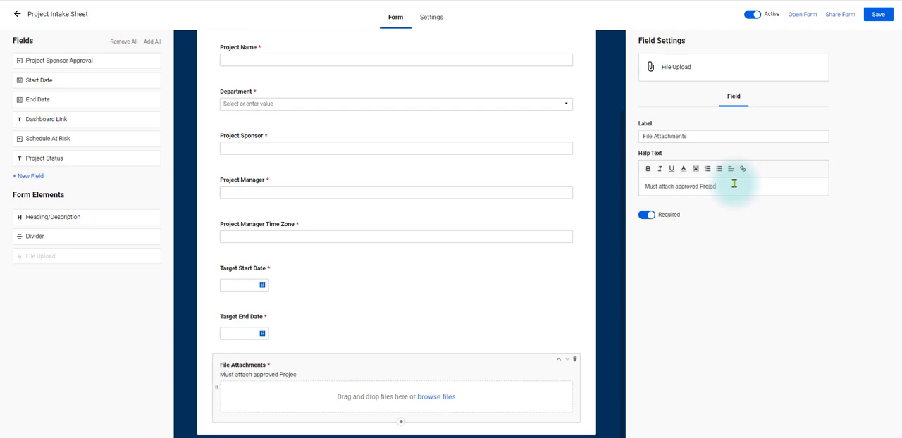
{"action": "type", "text": "t Charter"}
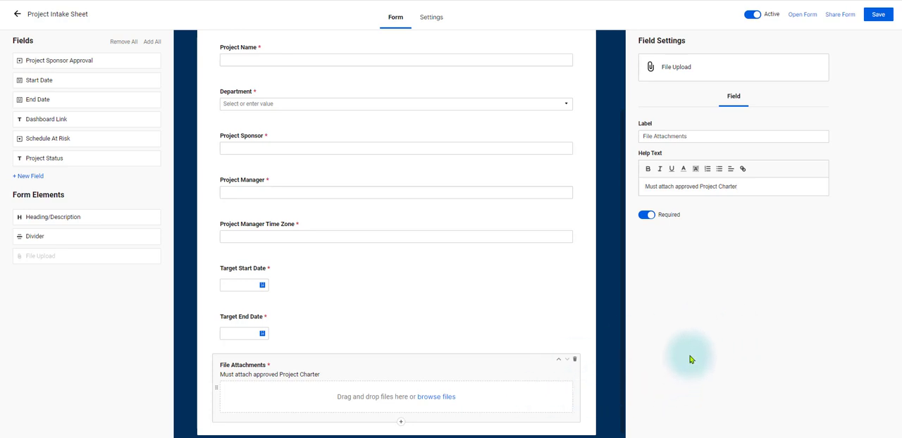
{"action": "left_click", "coordinate": [878, 15]}
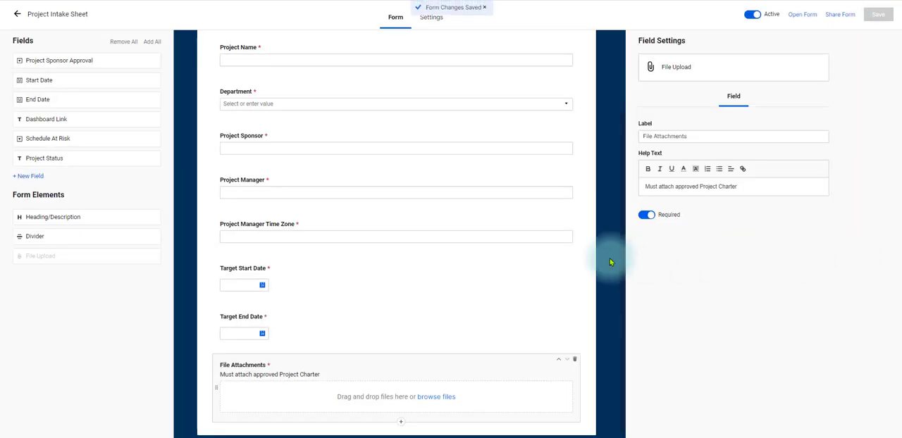
- Insert a divider between the Project Sponsor and Project Manager fields, and open the live form
{"action": "scroll", "coordinate": [514, 256], "scroll_direction": "up", "scroll_amount": 3}
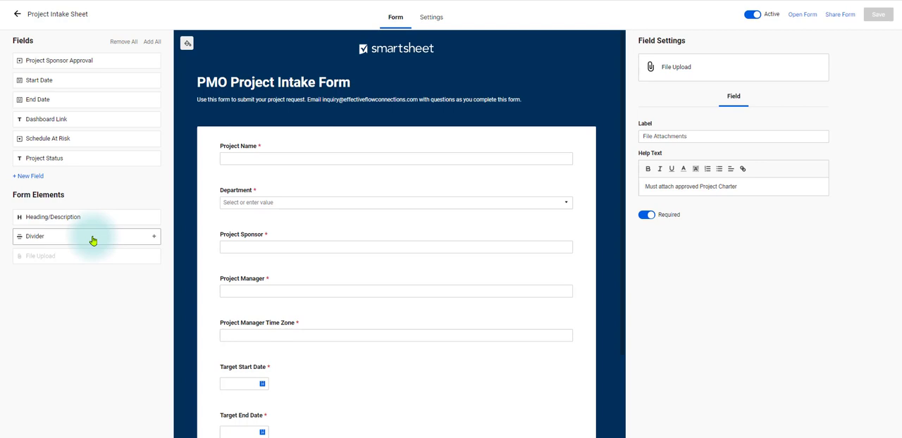
{"action": "left_click_drag", "start_coordinate": [92, 241], "coordinate": [378, 277]}
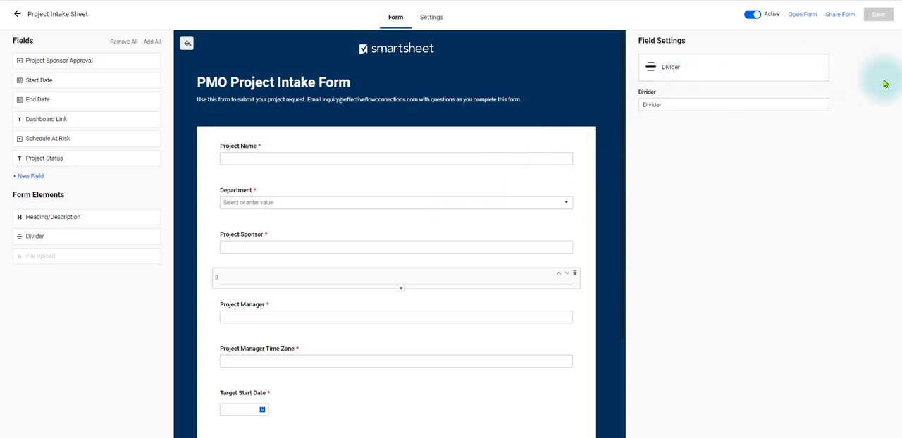
{"action": "left_click", "coordinate": [803, 15]}
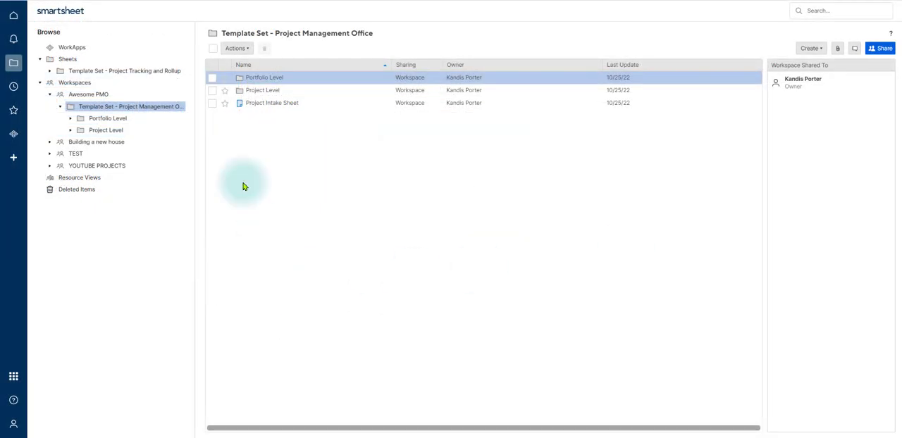
- Open the Approve new project workflow of the Project Intake Sheet for editing and look over its approved and declined branches
{"action": "left_click", "coordinate": [269, 106]}
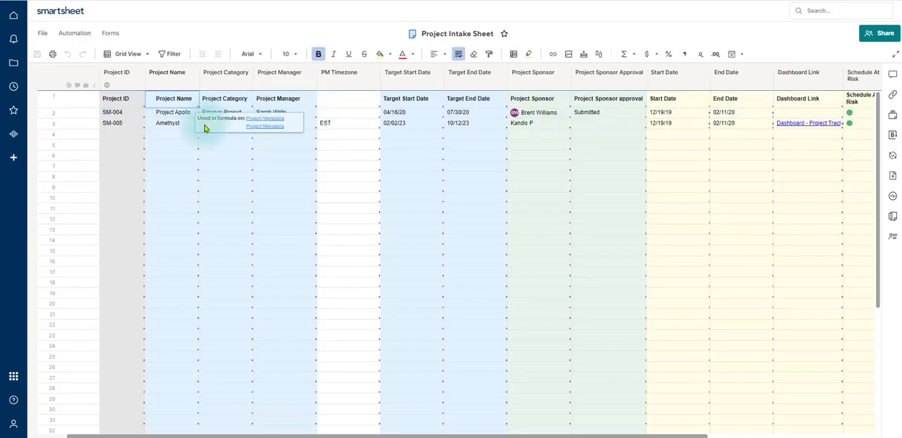
{"action": "left_click", "coordinate": [84, 36]}
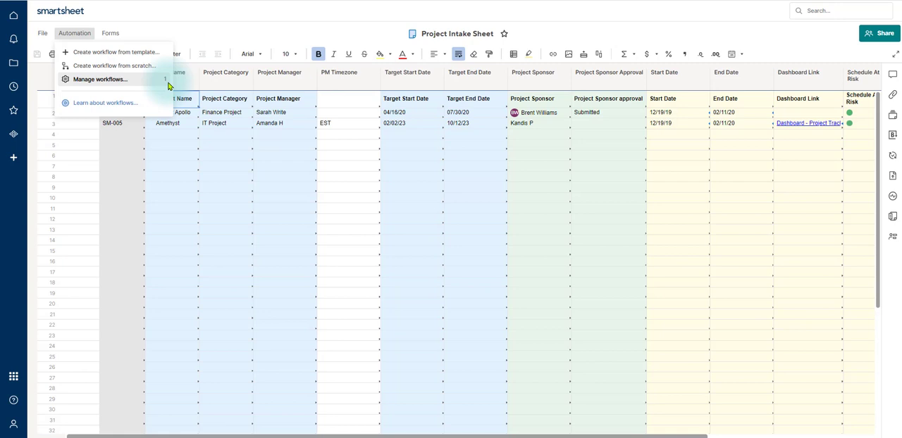
{"action": "left_click", "coordinate": [108, 84]}
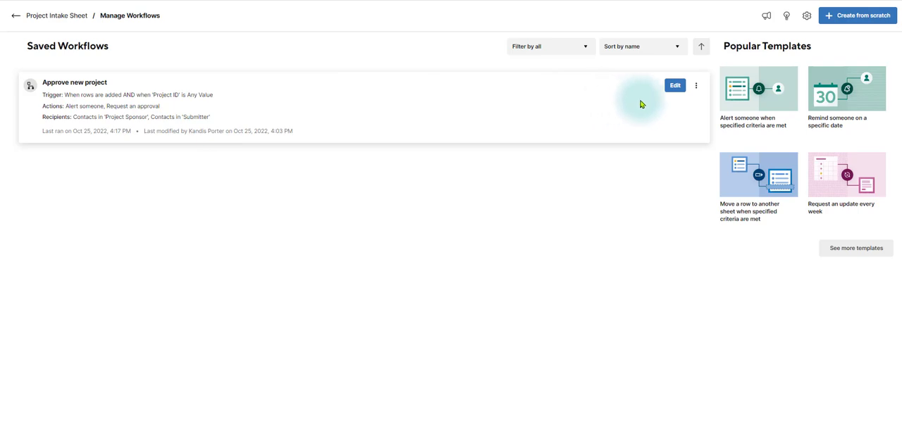
{"action": "left_click", "coordinate": [675, 85]}
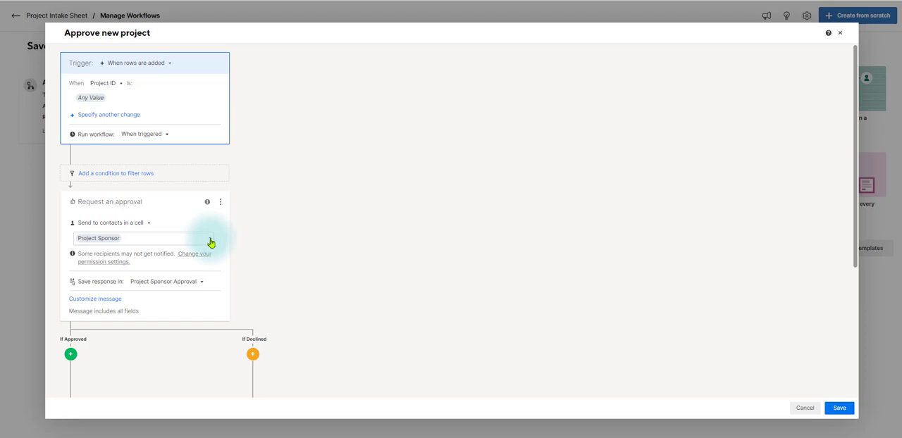
{"action": "scroll", "coordinate": [317, 241], "scroll_direction": "down", "scroll_amount": 3}
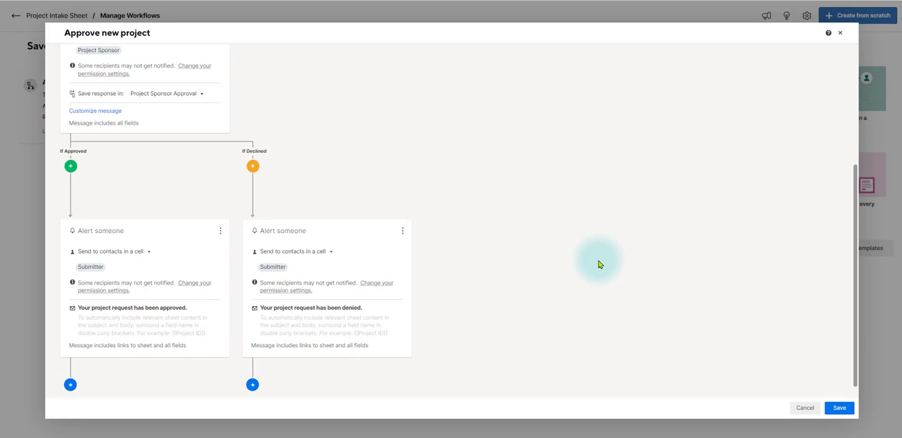
{"action": "scroll", "coordinate": [598, 264], "scroll_direction": "down", "scroll_amount": 1}
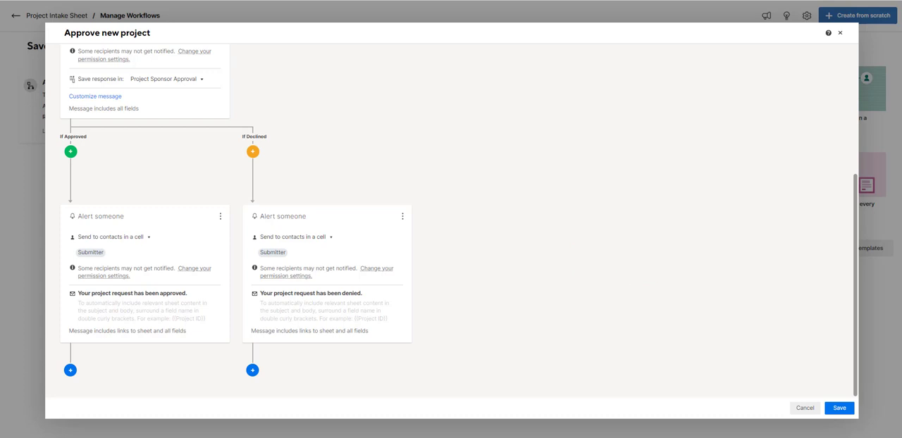
{"action": "scroll", "coordinate": [792, 143], "scroll_direction": "up", "scroll_amount": 3}
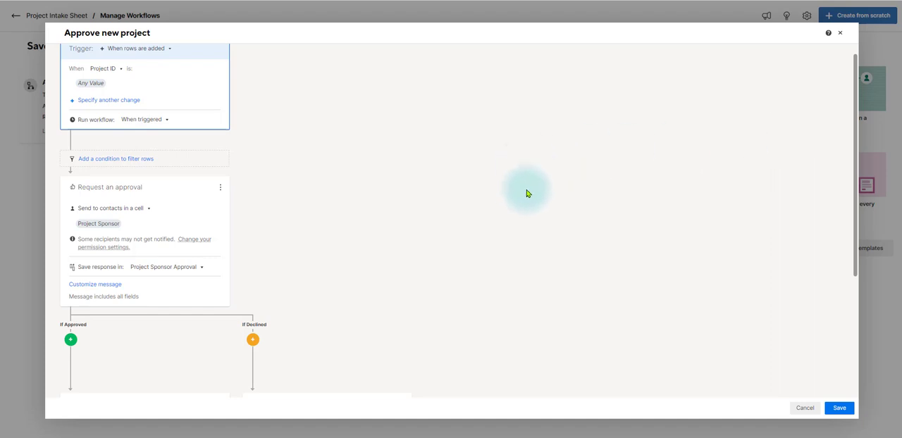
- Customize the approval request message with subject "For Action: Project Approval Request" and body "Please approve or decline this project."
{"action": "left_click", "coordinate": [106, 287]}
{"action": "scroll", "coordinate": [356, 243], "scroll_direction": "down", "scroll_amount": 2}
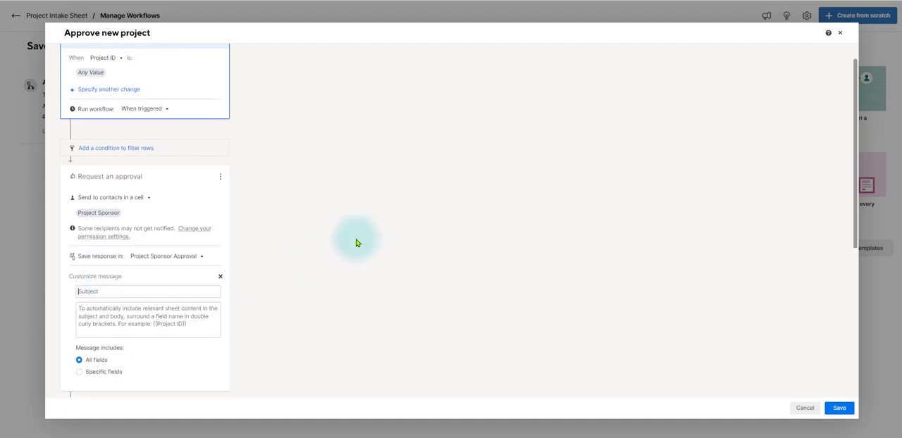
{"action": "scroll", "coordinate": [356, 243], "scroll_direction": "down", "scroll_amount": 2}
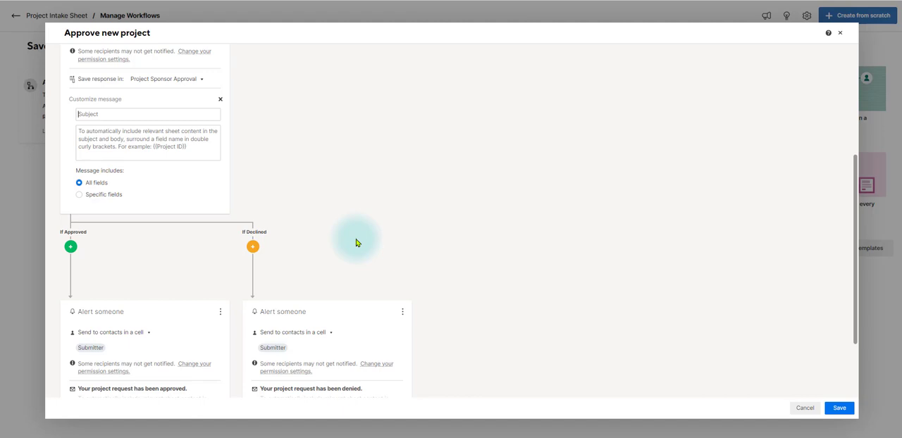
{"action": "type", "text": "For Action: Project Approval Request"}
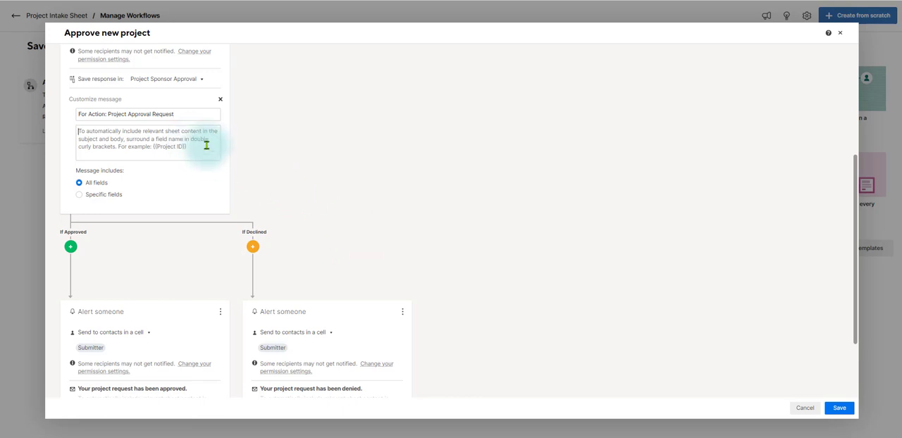
{"action": "type", "text": "Please approve or decline this projec"}
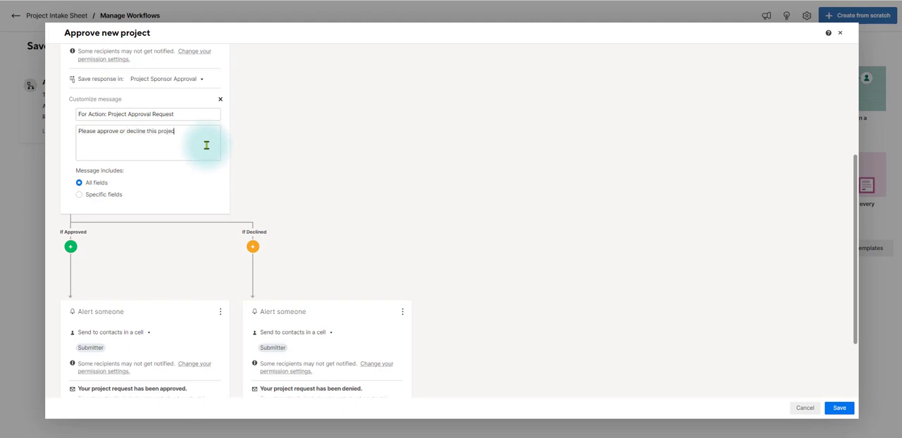
{"action": "type", "text": "t."}
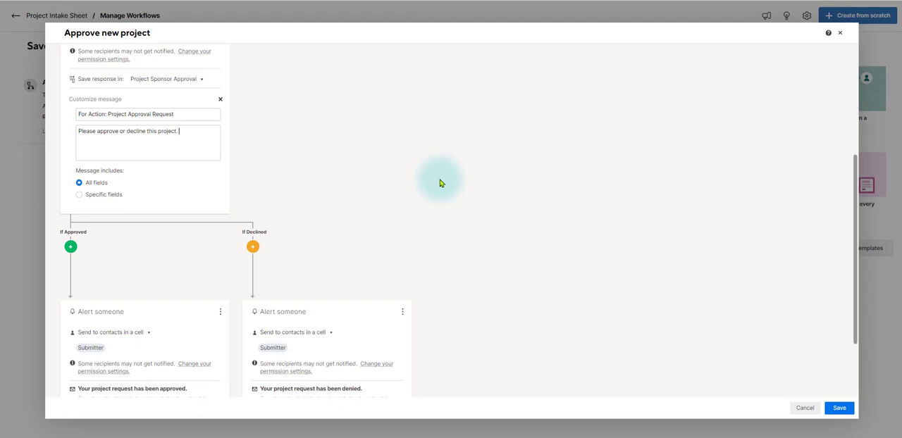
{"action": "left_click", "coordinate": [79, 195]}
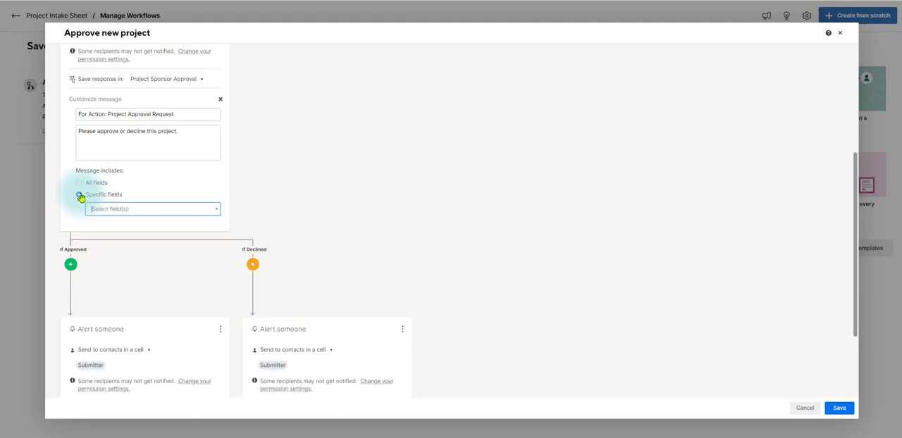
{"action": "left_click", "coordinate": [217, 211]}
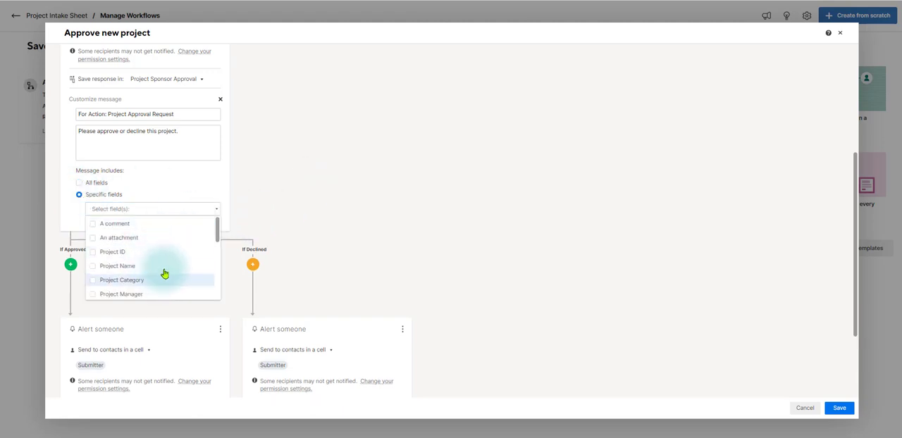
{"action": "scroll", "coordinate": [170, 271], "scroll_direction": "down", "scroll_amount": 2}
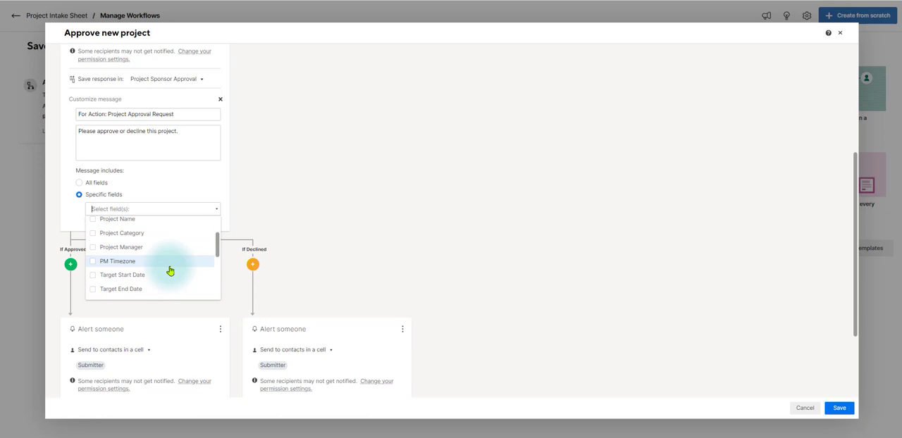
{"action": "scroll", "coordinate": [170, 270], "scroll_direction": "down", "scroll_amount": 2}
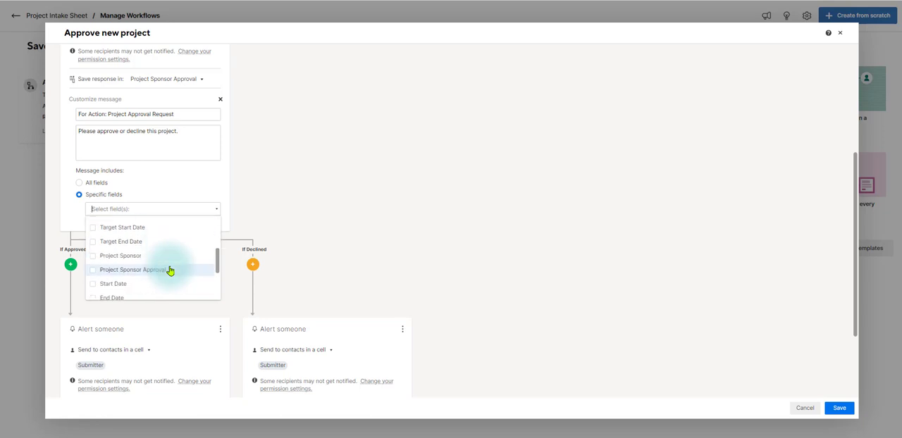
{"action": "scroll", "coordinate": [169, 270], "scroll_direction": "up", "scroll_amount": 4}
{"action": "left_click", "coordinate": [79, 183]}
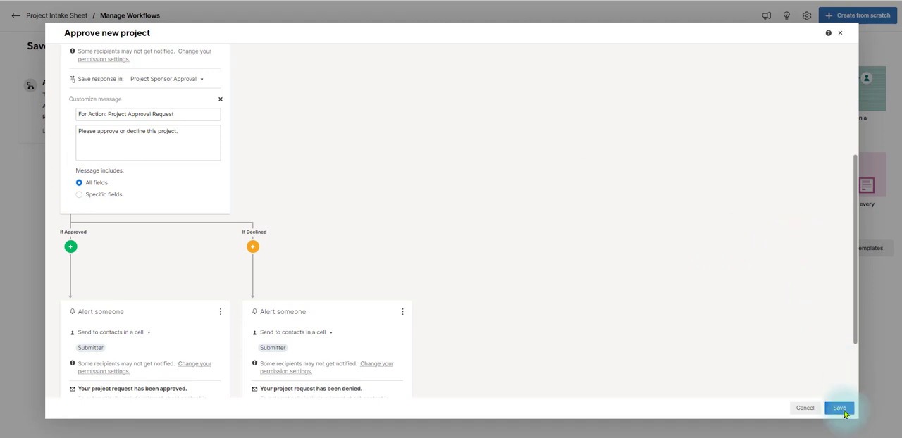
- Save the changes to the Approve new project workflow
{"action": "left_click", "coordinate": [842, 408]}
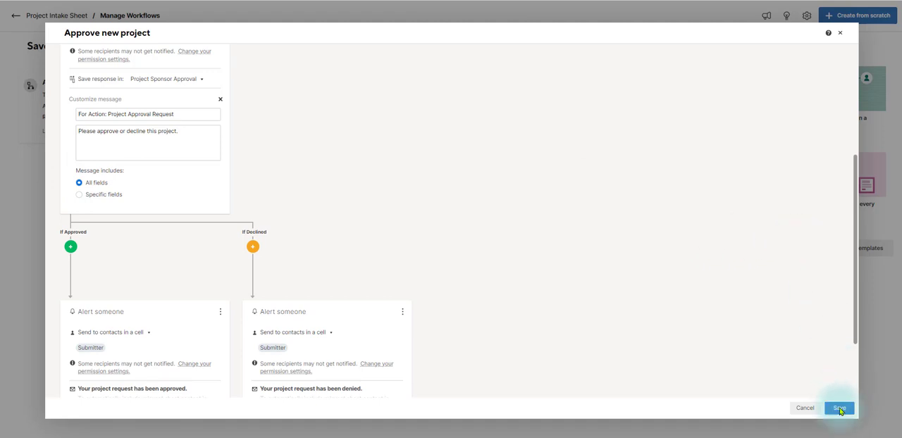
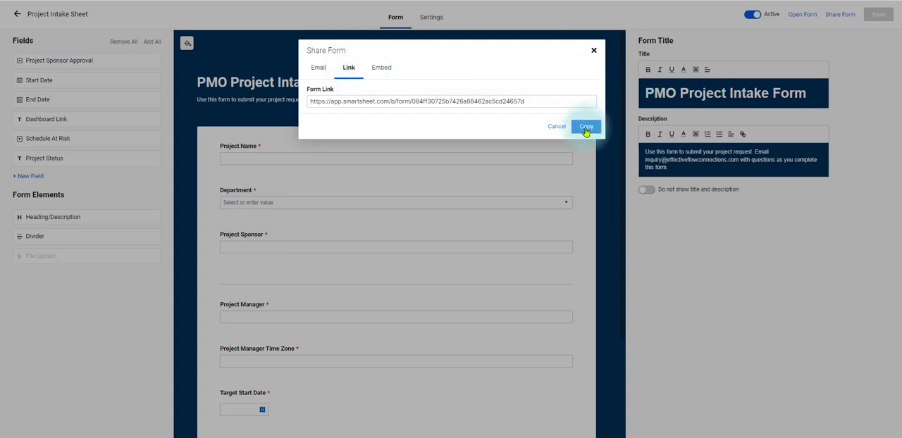
- Copy the intake form's link and open the Project Management Office Portfolio Rollup dashboard from the Portfolio Level folder
{"action": "left_click", "coordinate": [585, 130]}
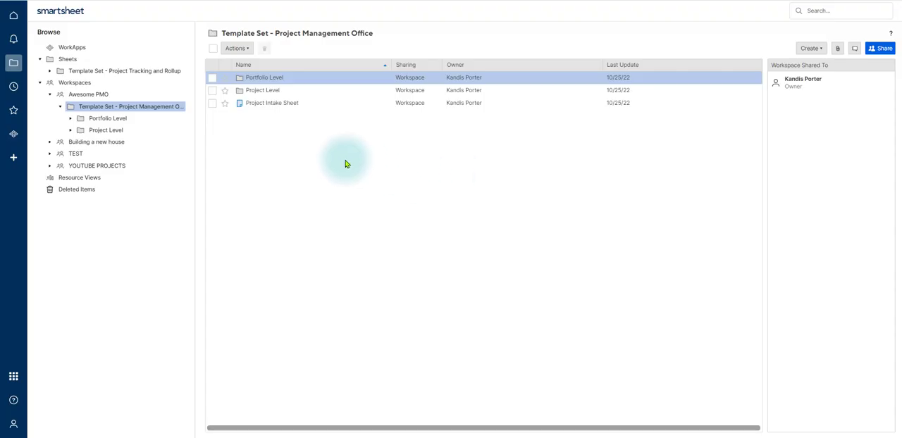
{"action": "left_click", "coordinate": [277, 78]}
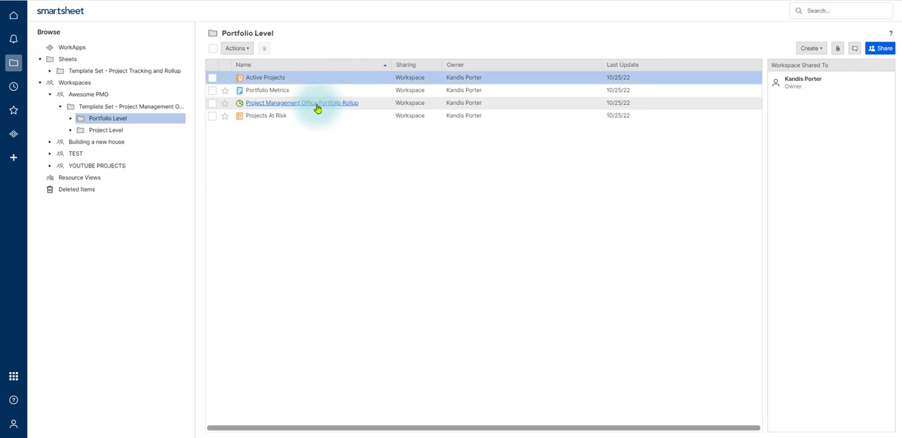
{"action": "left_click", "coordinate": [317, 105]}
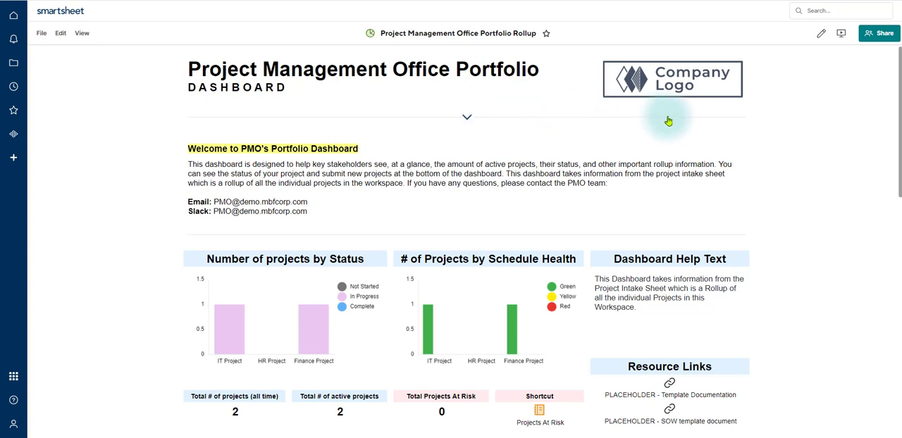
- Change the dashboard's main title line to "EFC PMO Portfolio" and save the dashboard
{"action": "left_click", "coordinate": [821, 36]}
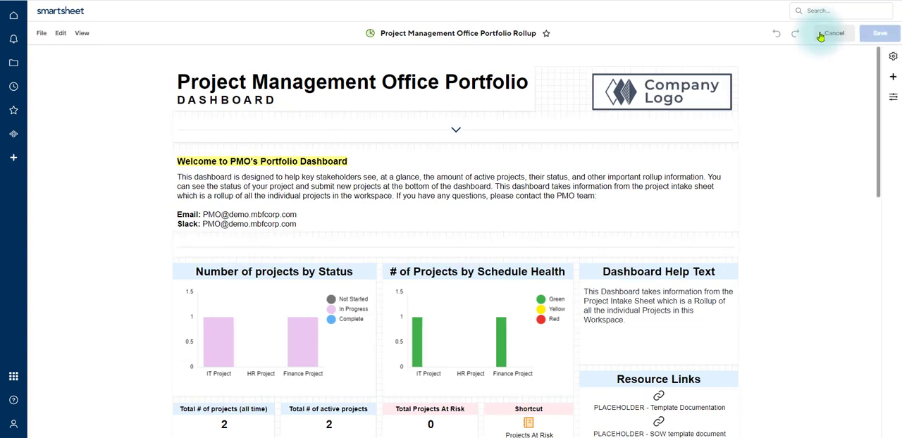
{"action": "left_click", "coordinate": [503, 83]}
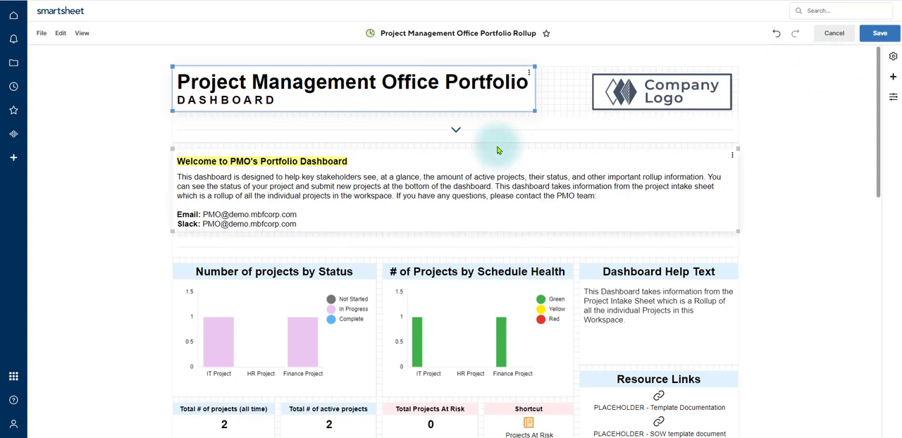
{"action": "left_click", "coordinate": [417, 95]}
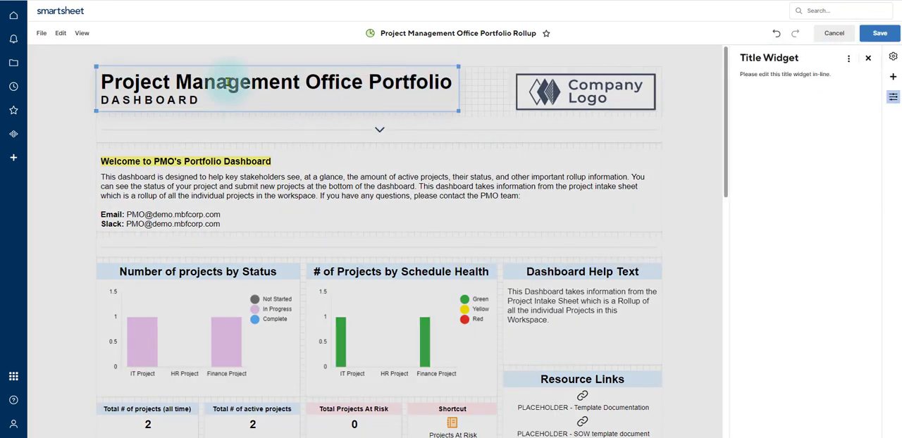
{"action": "left_click", "coordinate": [276, 81]}
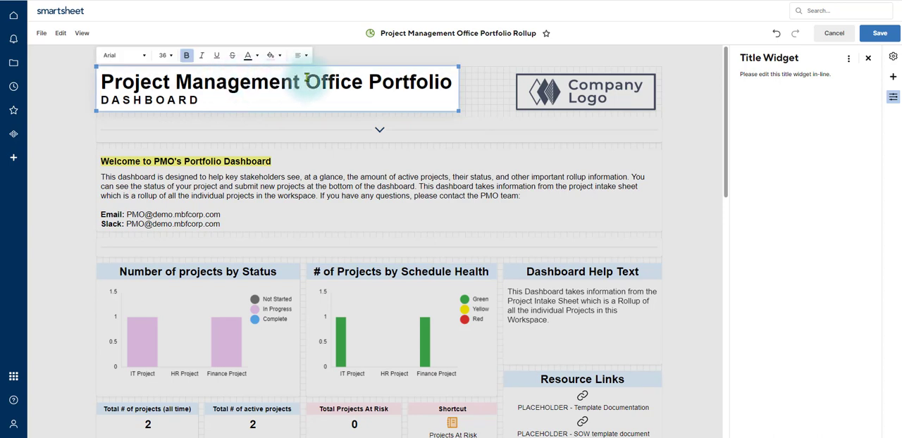
{"action": "type", "text": "EFC"}
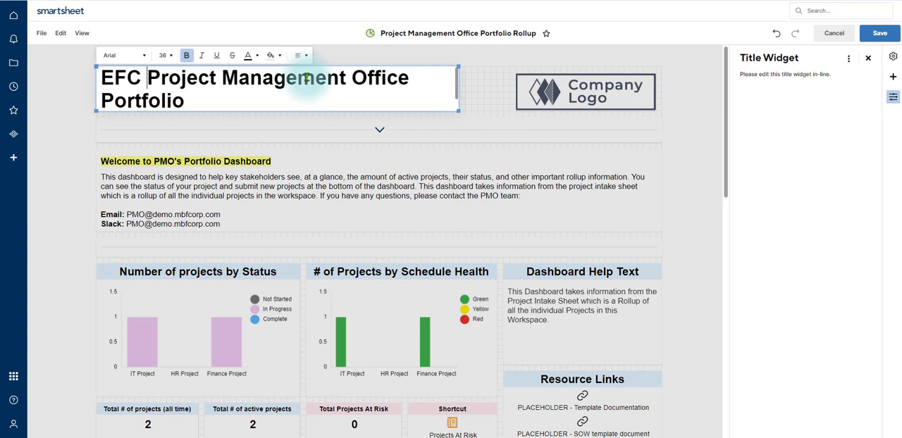
{"action": "type", "text": "PMO"}
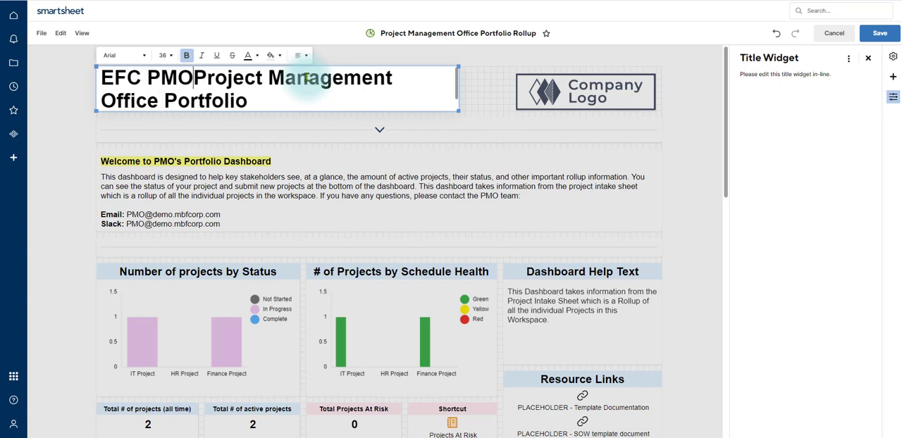
{"action": "key", "text": "Delete"}
{"action": "key", "text": "Delete"}
{"action": "key", "text": "Delete"}
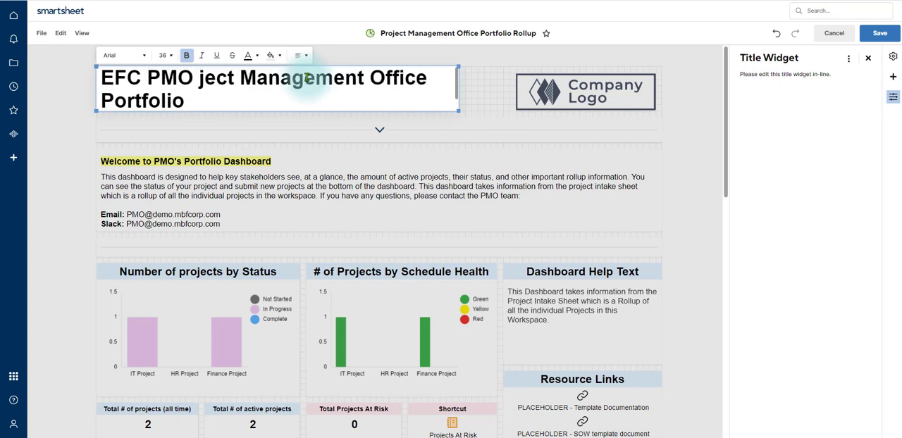
{"action": "key", "text": "Delete"}
{"action": "key", "text": "Delete"}
{"action": "key", "text": "Delete"}
{"action": "key", "text": "Delete"}
{"action": "key", "text": "Delete"}
{"action": "key", "text": "Delete"}
{"action": "key", "text": "Delete"}
{"action": "key", "text": "Delete"}
{"action": "key", "text": "Delete"}
{"action": "key", "text": "Delete"}
{"action": "key", "text": "Delete"}
{"action": "key", "text": "Delete"}
{"action": "key", "text": "Delete"}
{"action": "key", "text": "Delete"}
{"action": "key", "text": "Delete"}
{"action": "key", "text": "Delete"}
{"action": "key", "text": "Delete"}
{"action": "key", "text": "Delete"}
{"action": "key", "text": "Delete"}
{"action": "key", "text": "Delete"}
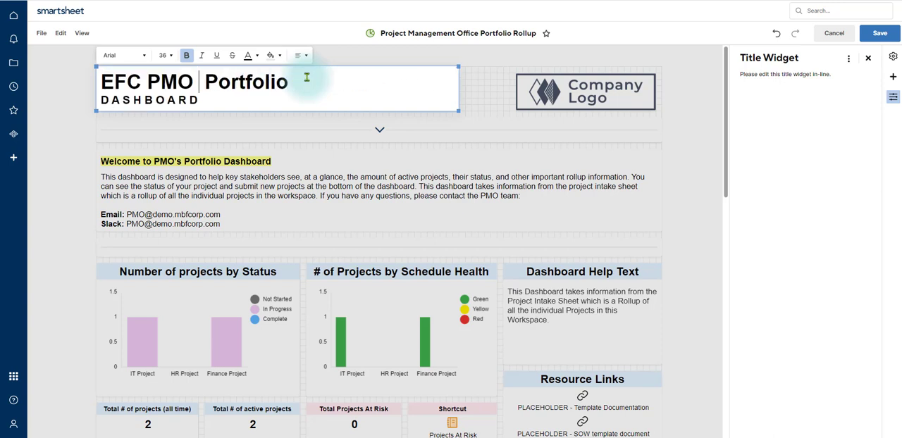
{"action": "key", "text": "Delete"}
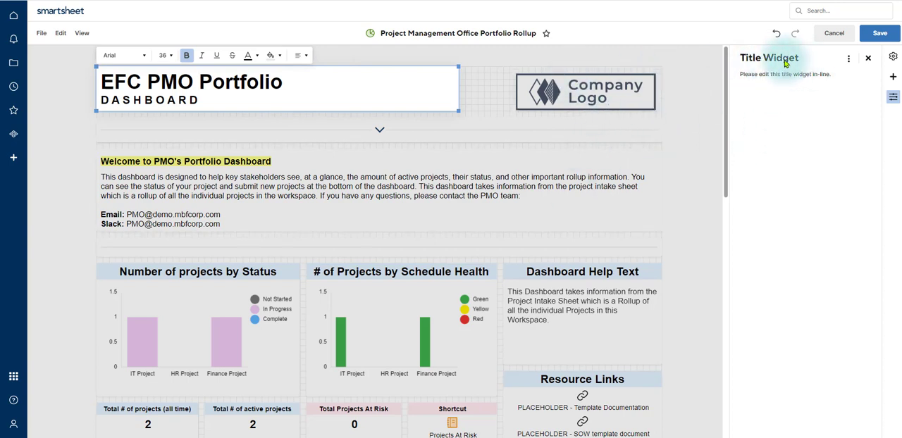
{"action": "left_click", "coordinate": [878, 34]}
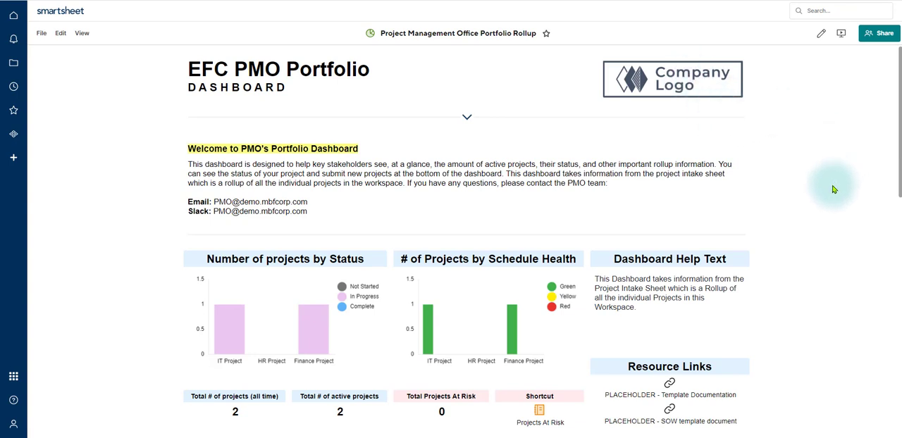
- Replace the placeholder link of the dashboard's web content widget with the copied intake form URL and save the dashboard
{"action": "scroll", "coordinate": [836, 188], "scroll_direction": "down", "scroll_amount": 2}
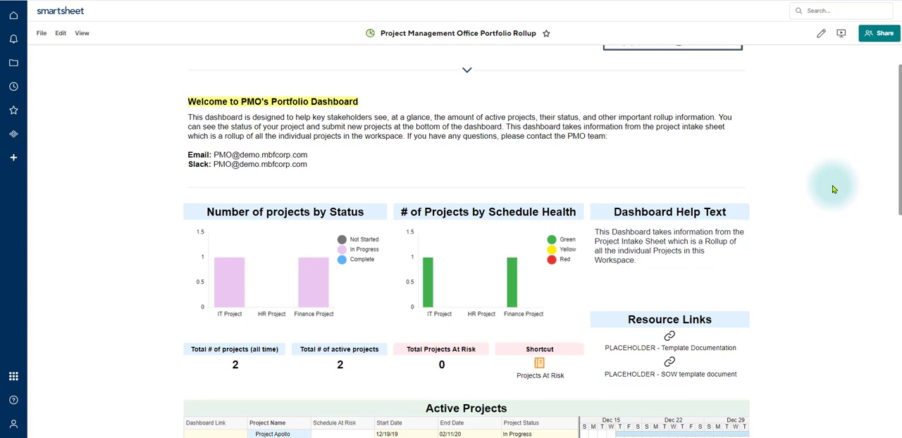
{"action": "scroll", "coordinate": [834, 189], "scroll_direction": "down", "scroll_amount": 3}
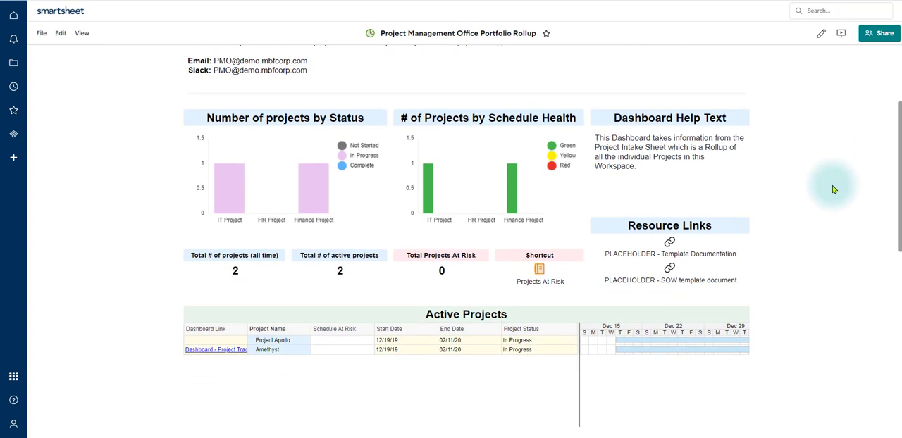
{"action": "scroll", "coordinate": [834, 190], "scroll_direction": "down", "scroll_amount": 10}
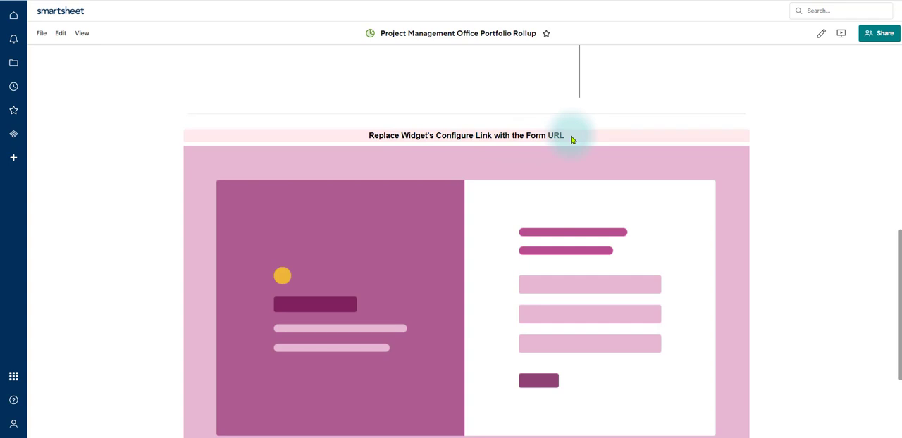
{"action": "left_click", "coordinate": [823, 35]}
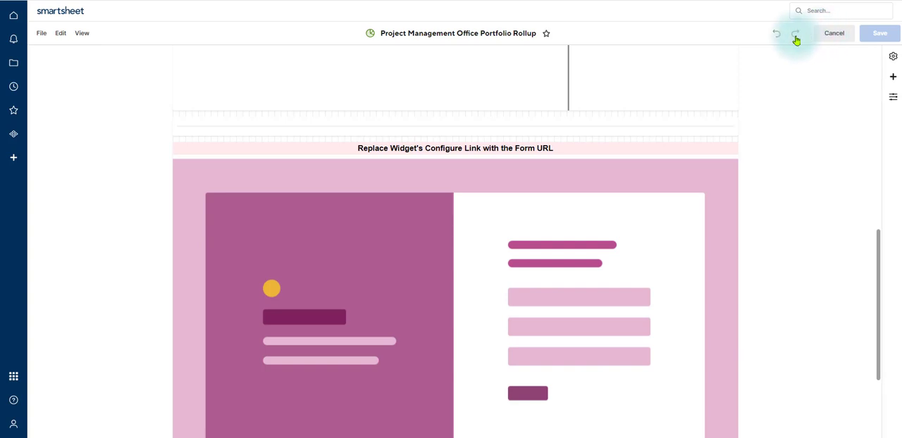
{"action": "left_click", "coordinate": [523, 277]}
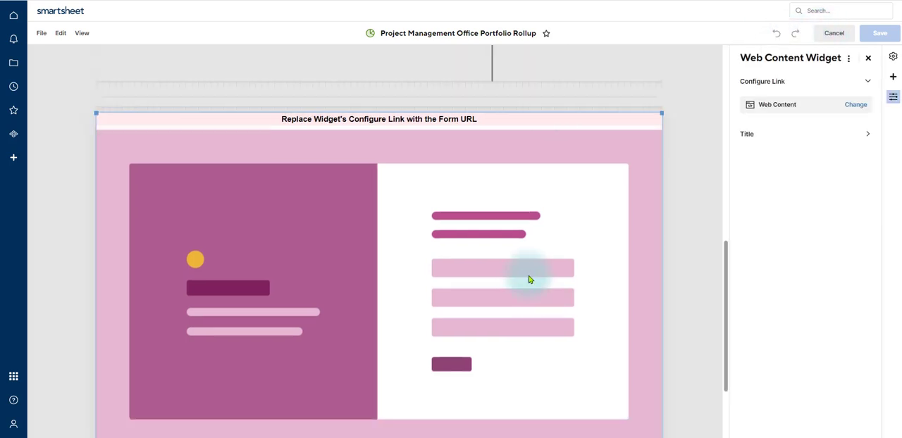
{"action": "left_click", "coordinate": [855, 106]}
{"action": "left_click", "coordinate": [785, 163]}
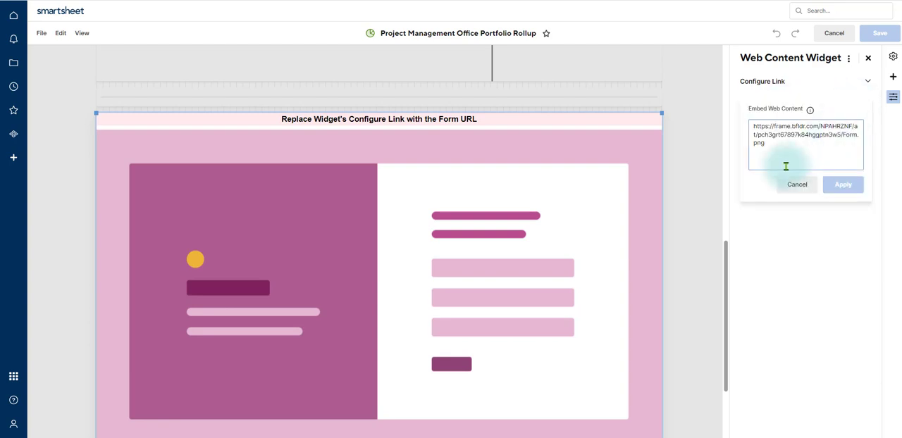
{"action": "left_click_drag", "start_coordinate": [770, 146], "coordinate": [748, 132]}
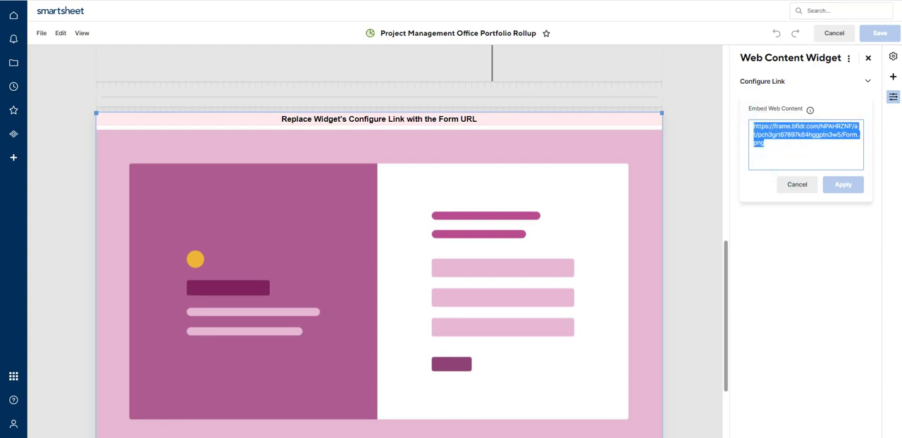
{"action": "type", "text": "https://app.smartsheet.com/b/form/084ff30725b7426a88462ac5cd246570"}
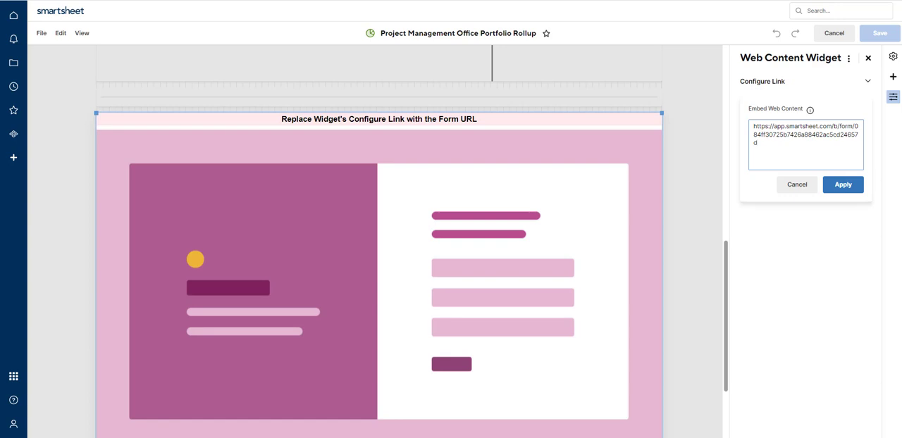
{"action": "left_click", "coordinate": [842, 186]}
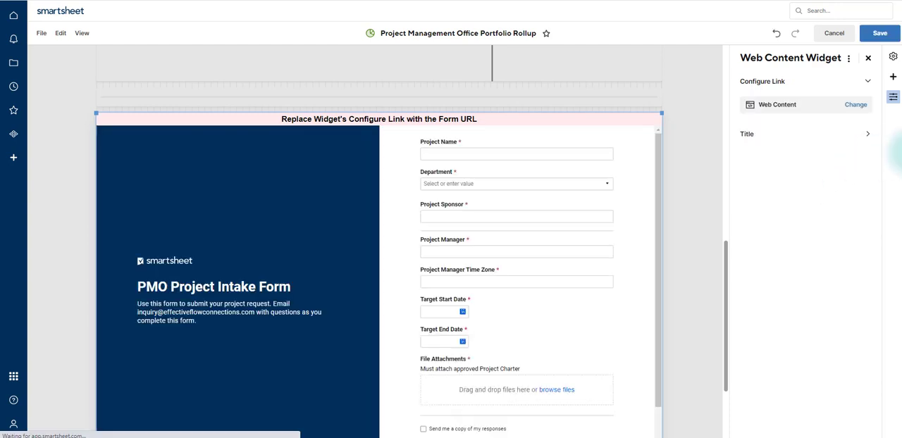
{"action": "left_click", "coordinate": [879, 33]}
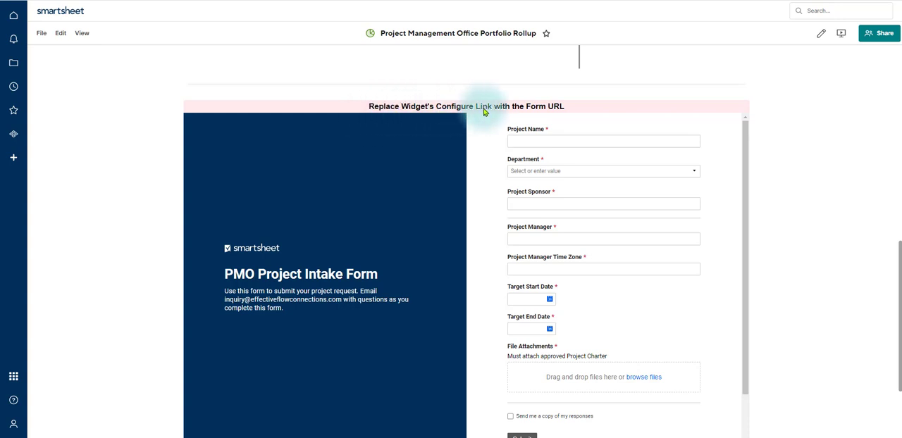
- Retitle the web content widget that embeds the form as "Project Intake Form" and save the dashboard
{"action": "left_click", "coordinate": [822, 40]}
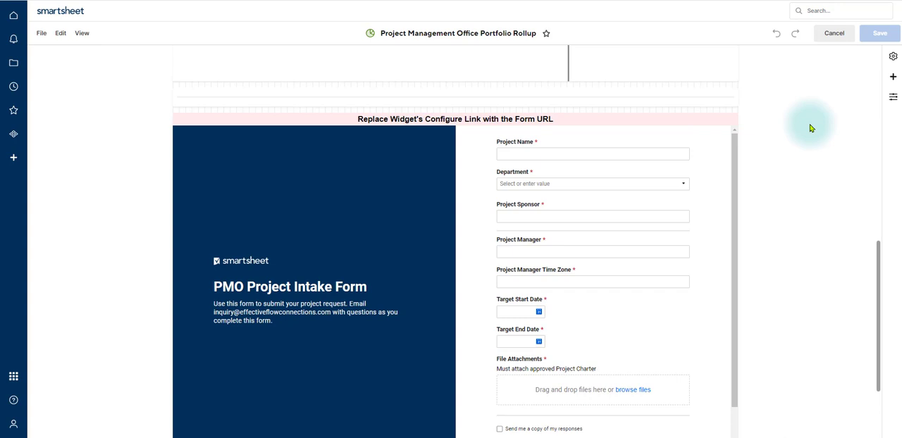
{"action": "left_click", "coordinate": [441, 173]}
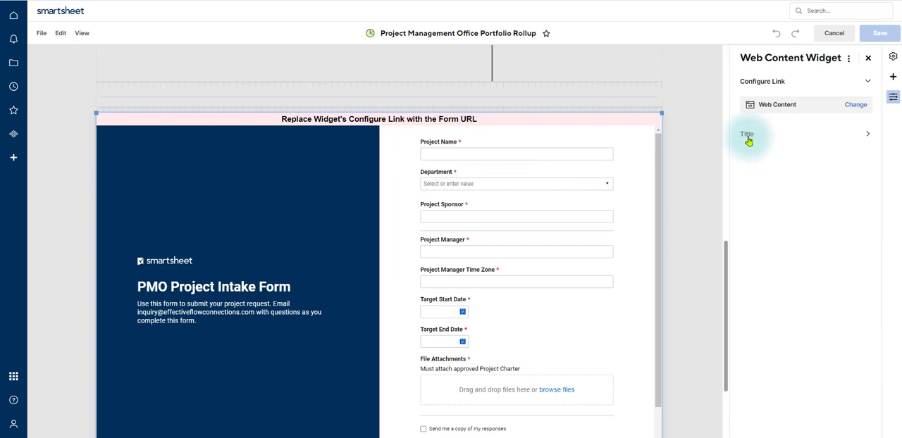
{"action": "left_click", "coordinate": [868, 139]}
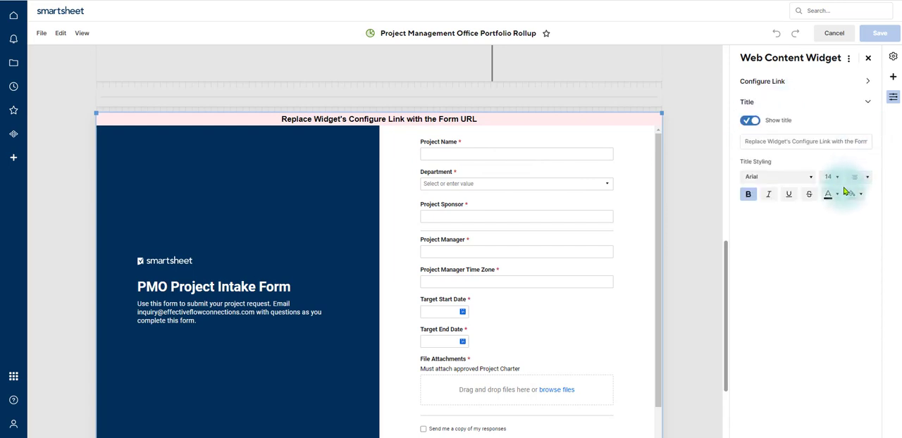
{"action": "left_click", "coordinate": [743, 141]}
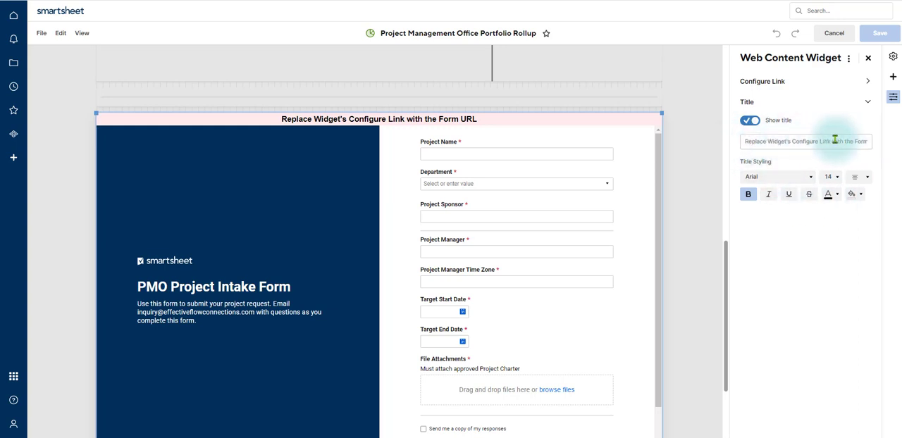
{"action": "left_click_drag", "start_coordinate": [742, 140], "coordinate": [900, 141]}
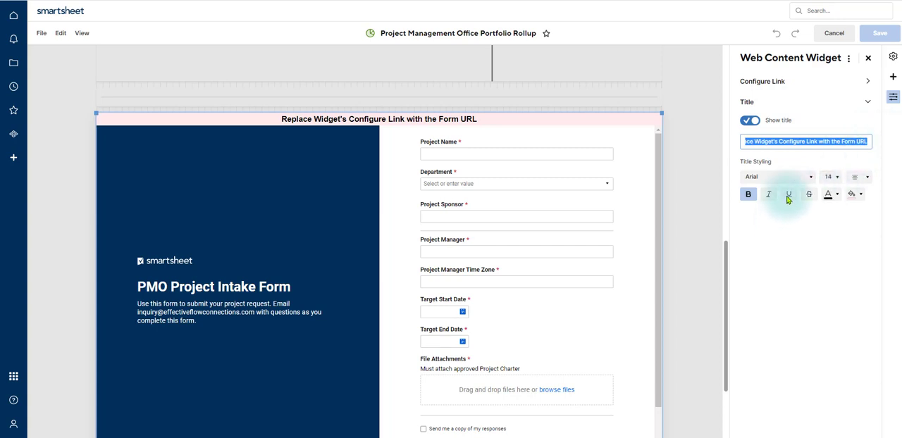
{"action": "left_click", "coordinate": [749, 121]}
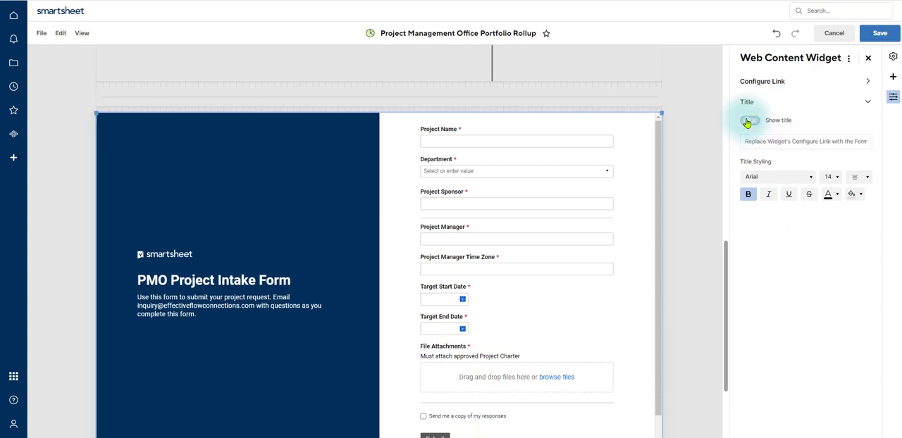
{"action": "left_click", "coordinate": [747, 123]}
{"action": "triple_click", "coordinate": [748, 141]}
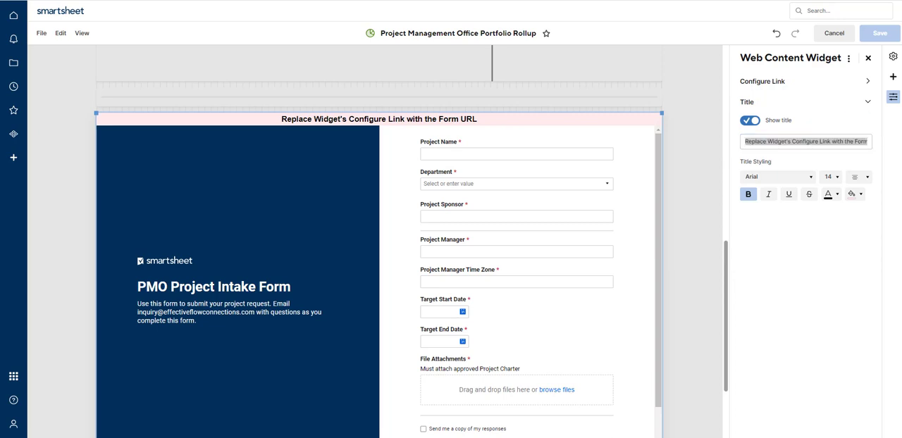
{"action": "triple_click", "coordinate": [749, 141]}
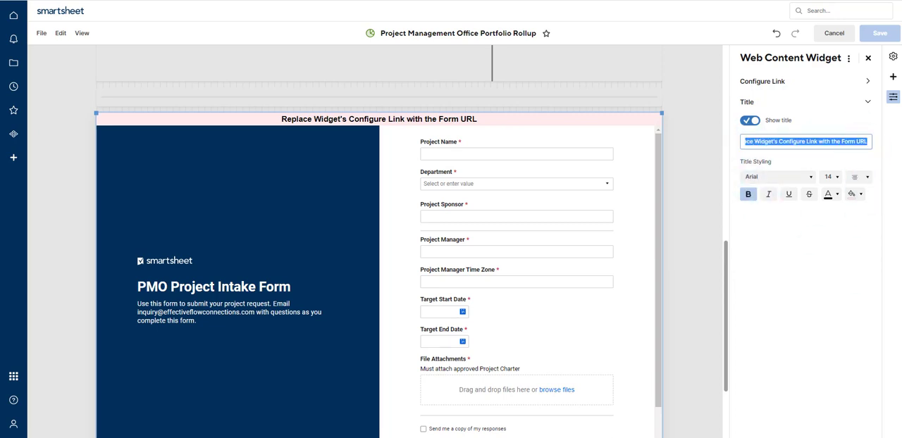
{"action": "type", "text": "Project Intake Form"}
{"action": "left_click", "coordinate": [874, 33]}
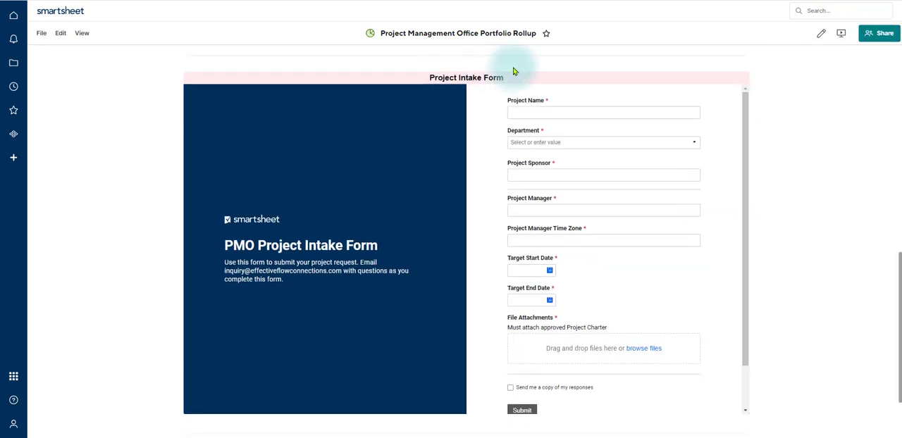
{"action": "scroll", "coordinate": [825, 313], "scroll_direction": "up", "scroll_amount": 2}
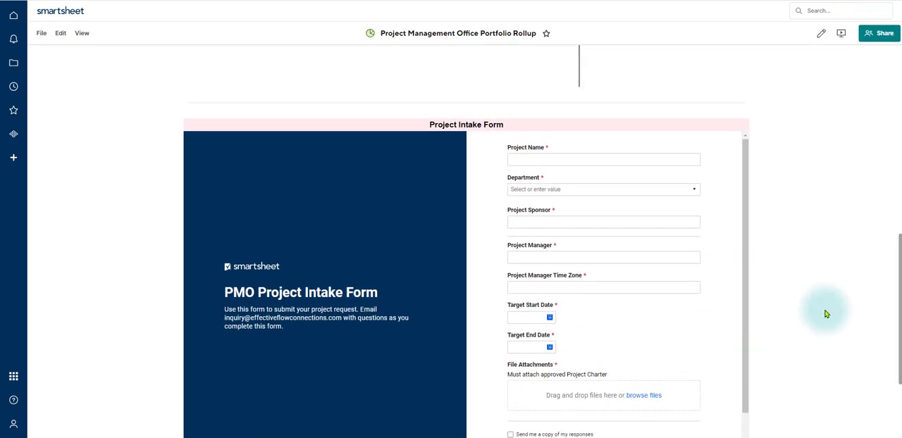
{"action": "left_click", "coordinate": [511, 196]}
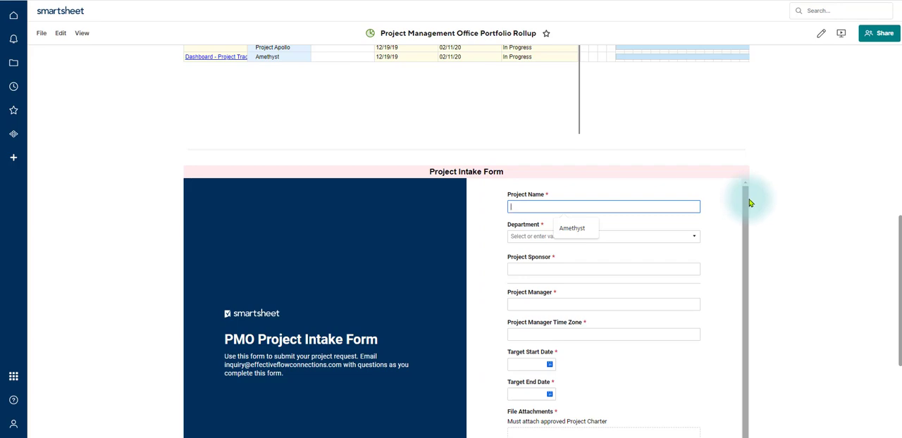
{"action": "scroll", "coordinate": [845, 211], "scroll_direction": "up", "scroll_amount": 1}
{"action": "scroll", "coordinate": [845, 212], "scroll_direction": "up", "scroll_amount": 10}
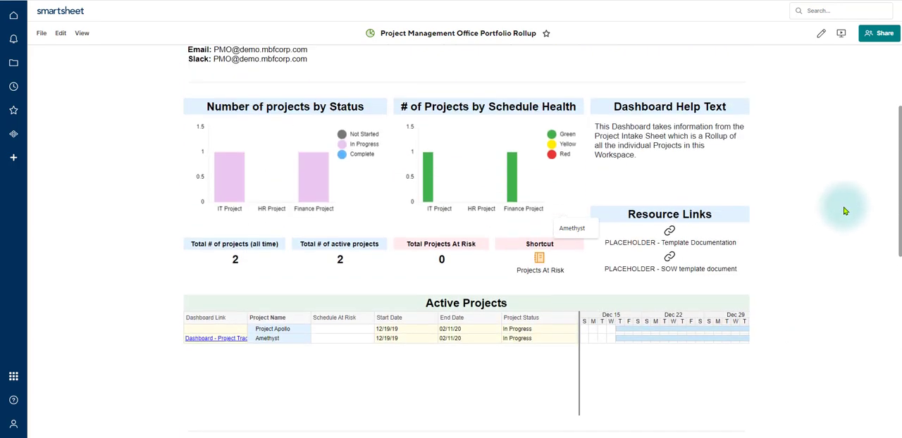
- Open the dashboard's sharing settings and review the available permission levels, keeping Viewer
{"action": "scroll", "coordinate": [845, 211], "scroll_direction": "down", "scroll_amount": 2}
{"action": "scroll", "coordinate": [845, 212], "scroll_direction": "up", "scroll_amount": 2}
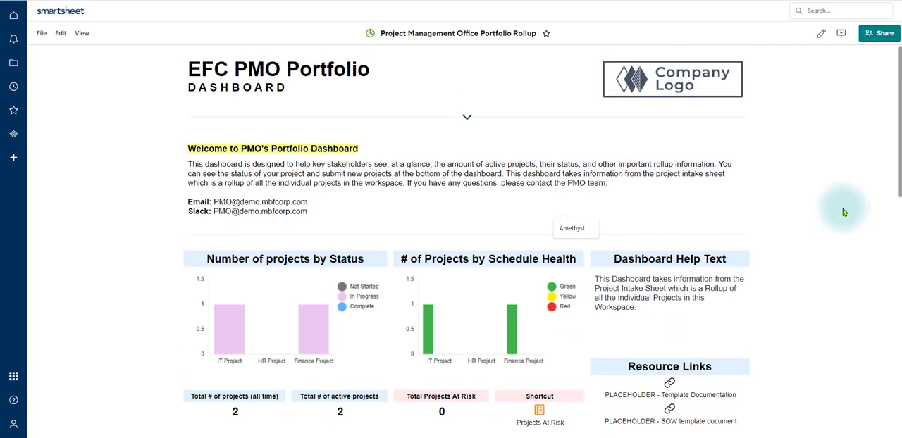
{"action": "left_click", "coordinate": [884, 35]}
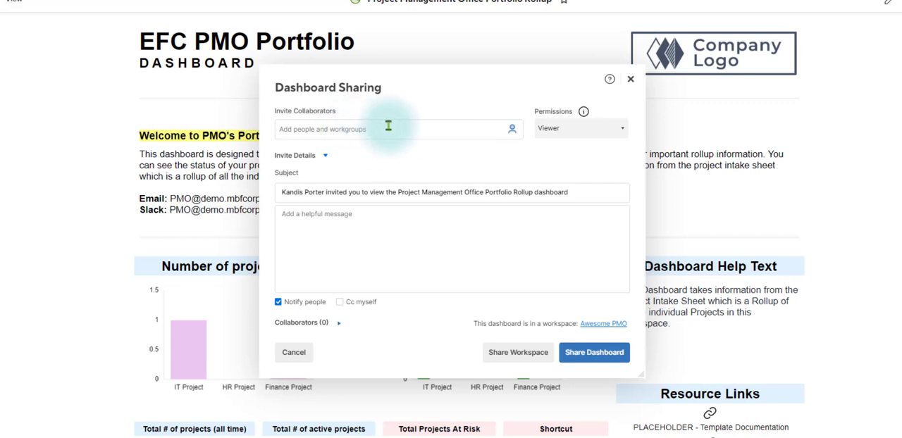
{"action": "left_click", "coordinate": [623, 132]}
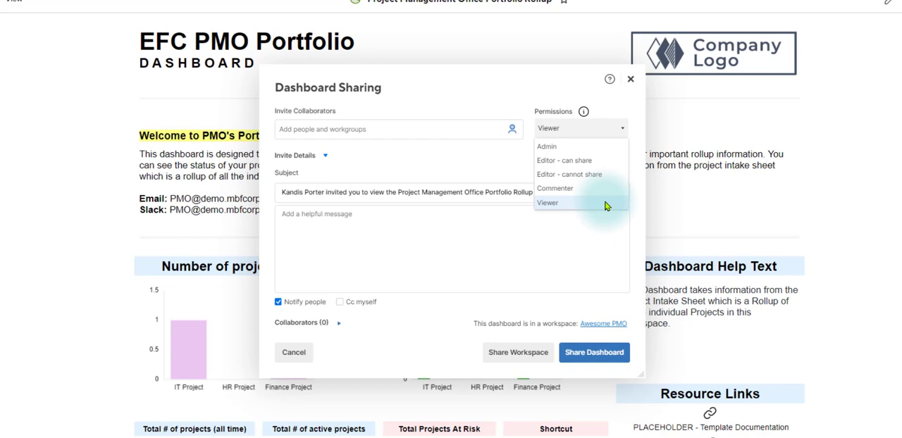
{"action": "left_click", "coordinate": [543, 237]}
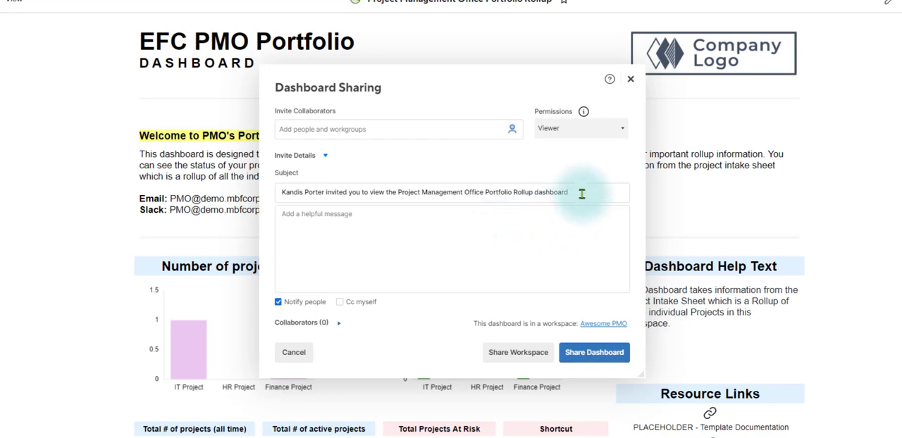
- Review the sharing invitation's subject and message, turn on Cc myself, and close the sharing settings without sharing the dashboard
{"action": "left_click_drag", "start_coordinate": [582, 194], "coordinate": [312, 211]}
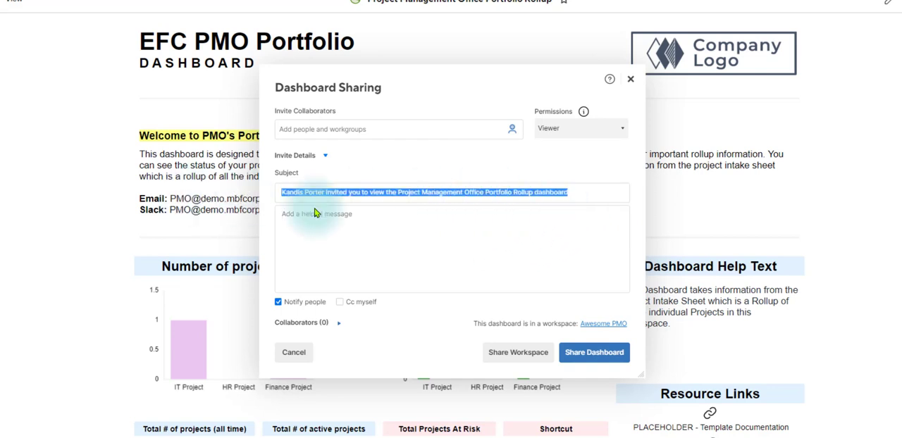
{"action": "left_click", "coordinate": [543, 238]}
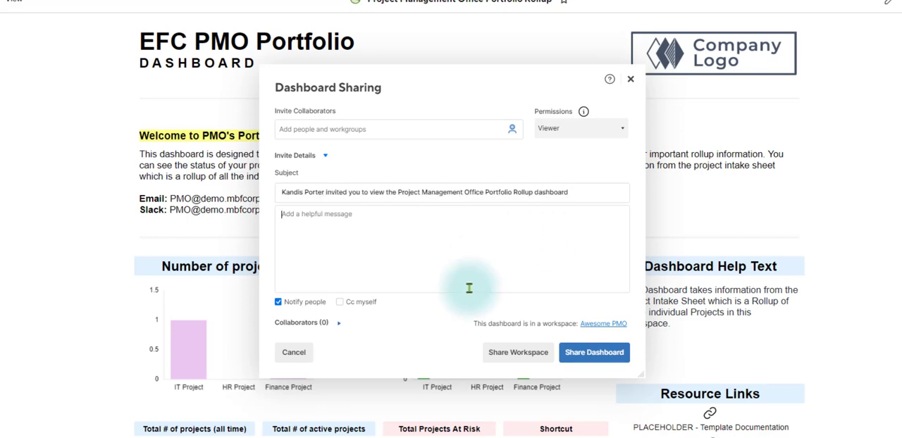
{"action": "left_click", "coordinate": [340, 303]}
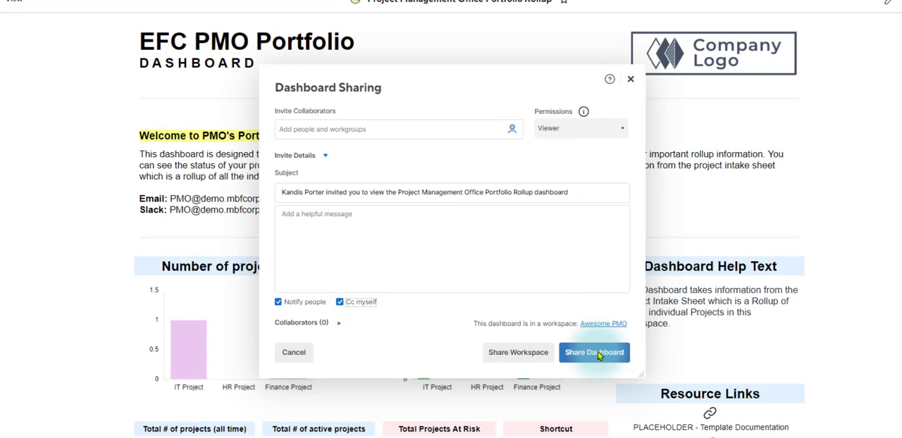
{"action": "left_click", "coordinate": [631, 79]}
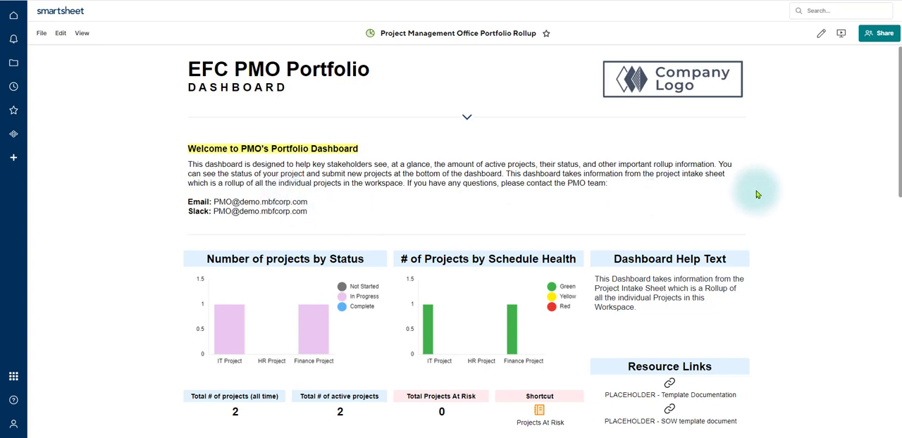
- Examine the Project Intake Form embedded at the end of the dashboard, including its Project Name field and Department choices
{"action": "scroll", "coordinate": [787, 193], "scroll_direction": "down", "scroll_amount": 3}
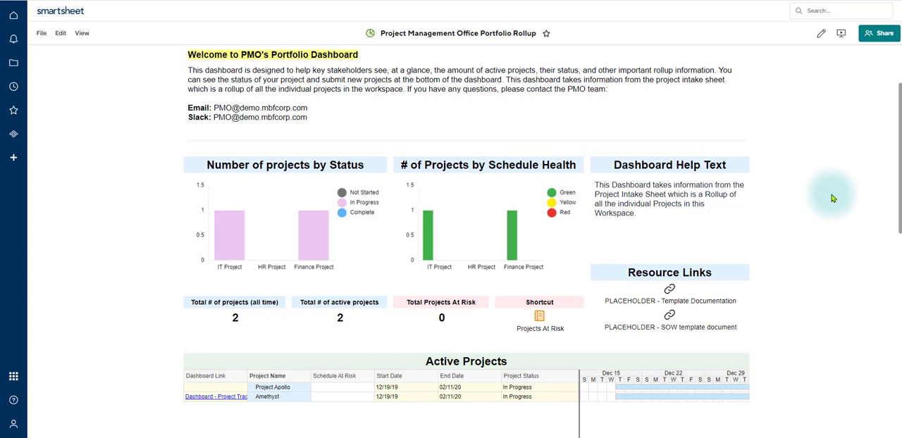
{"action": "scroll", "coordinate": [831, 198], "scroll_direction": "down", "scroll_amount": 3}
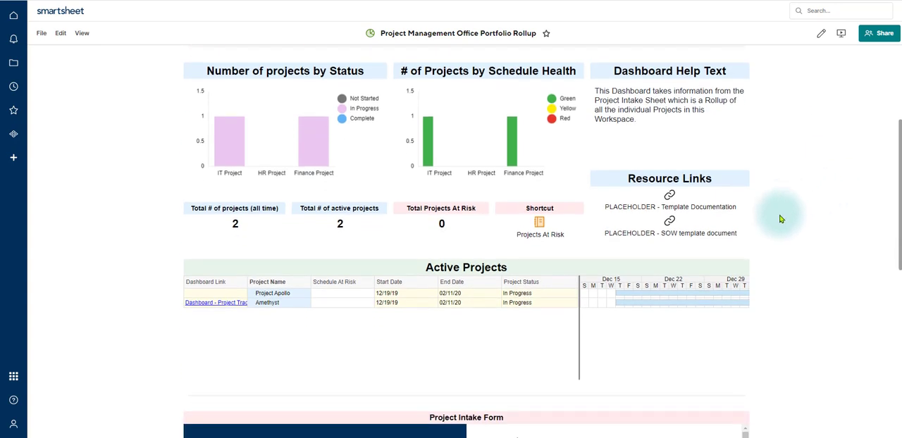
{"action": "scroll", "coordinate": [768, 211], "scroll_direction": "down", "scroll_amount": 3}
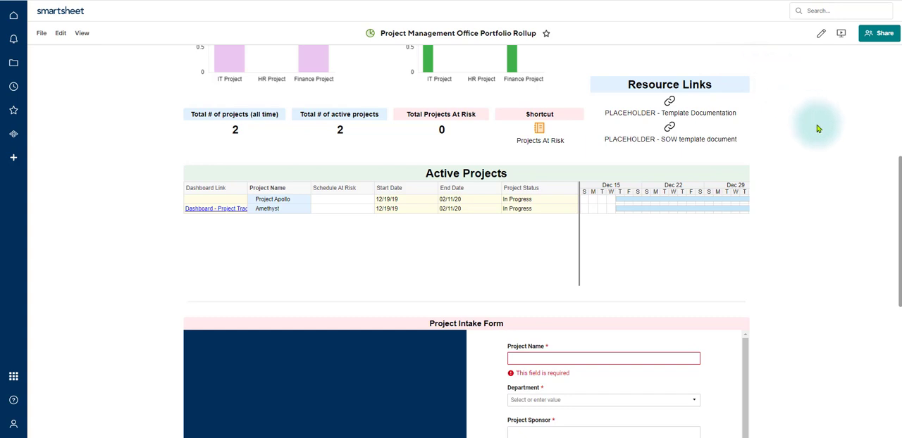
{"action": "scroll", "coordinate": [807, 236], "scroll_direction": "down", "scroll_amount": 5}
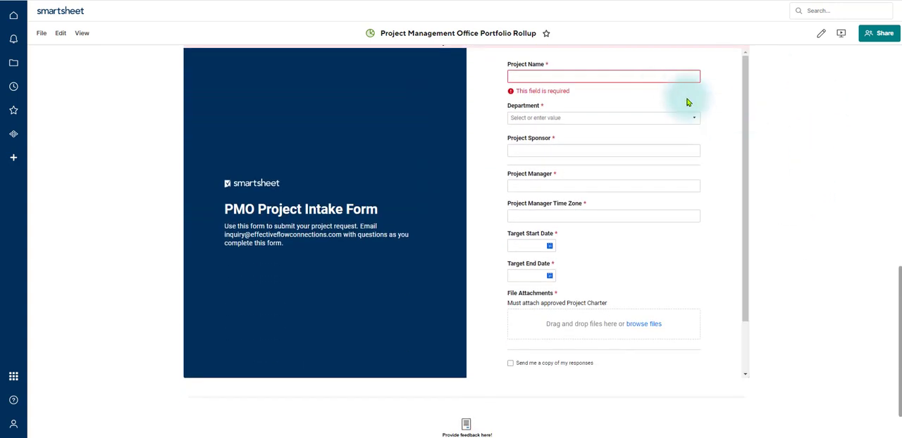
{"action": "left_click", "coordinate": [646, 76]}
{"action": "left_click", "coordinate": [630, 120]}
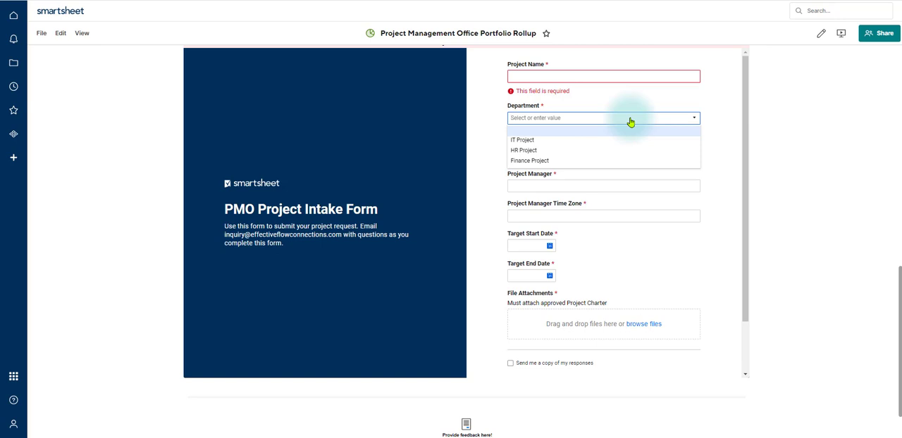
{"action": "left_click", "coordinate": [617, 76]}
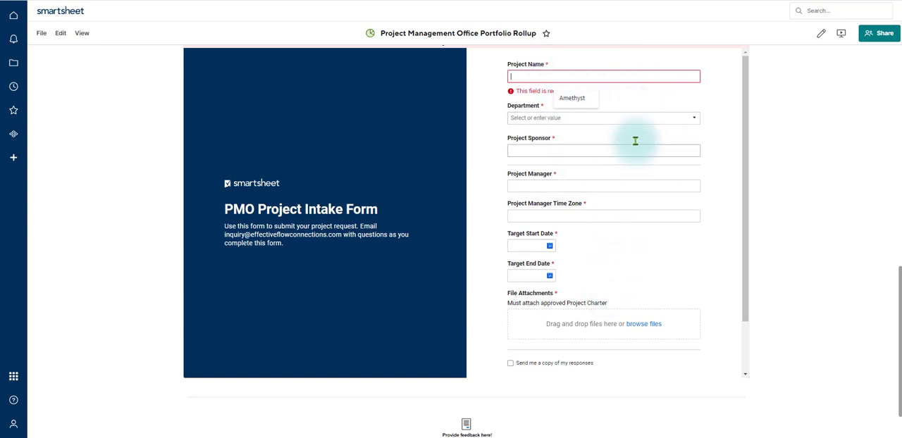
{"action": "left_click", "coordinate": [636, 118]}
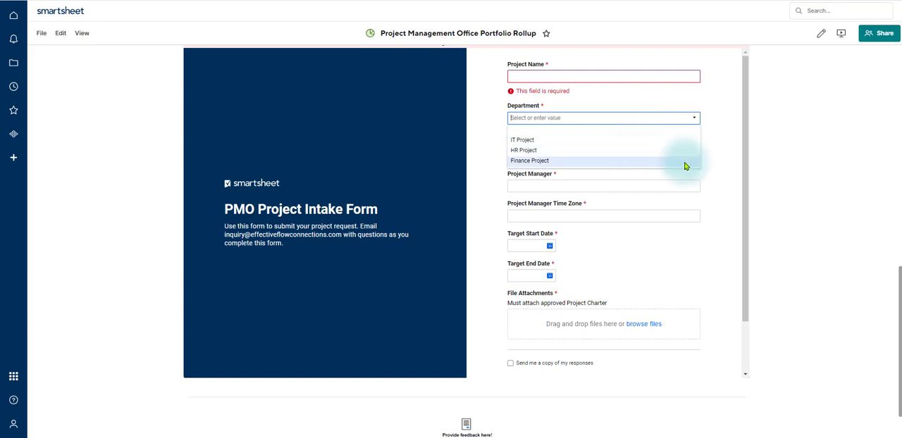
{"action": "left_click", "coordinate": [733, 168]}
{"action": "scroll", "coordinate": [733, 168], "scroll_direction": "down", "scroll_amount": 3}
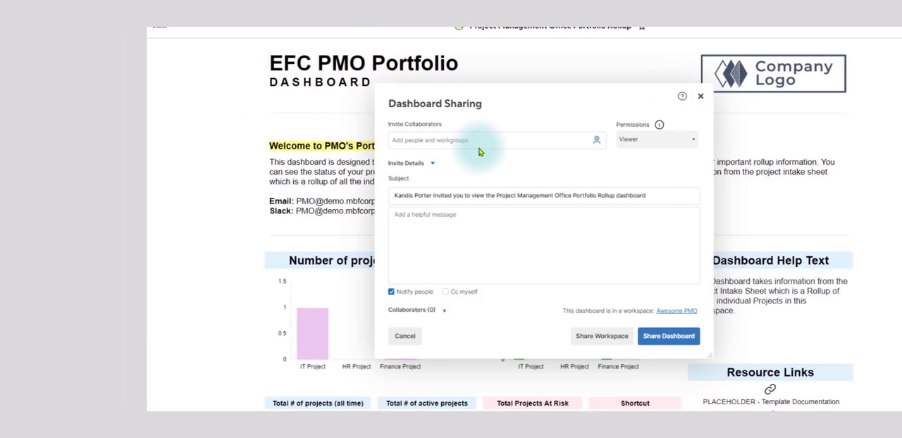
- Show the permission levels offered for people invited to the dashboard
{"action": "left_click", "coordinate": [564, 138]}
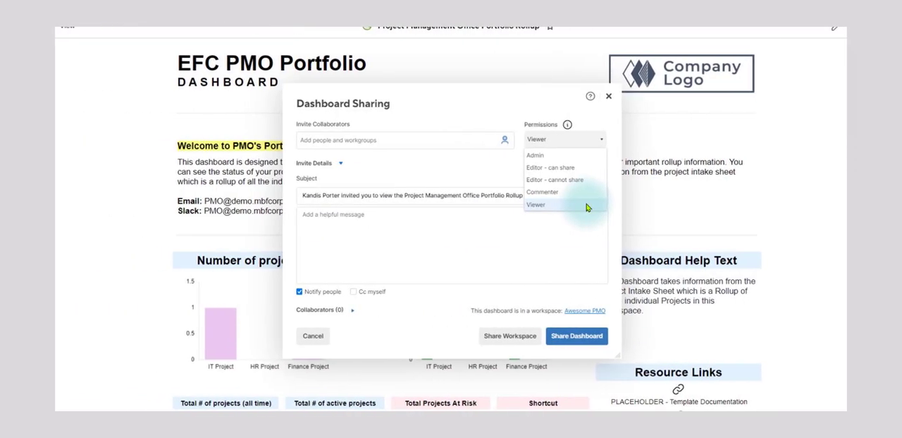